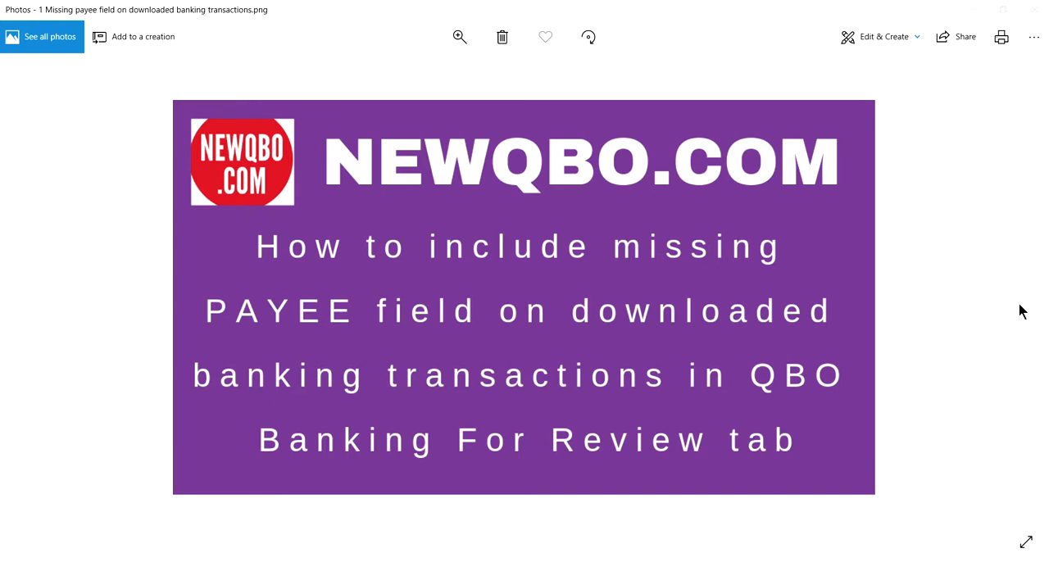
{"action": "left_click", "coordinate": [1019, 301]}
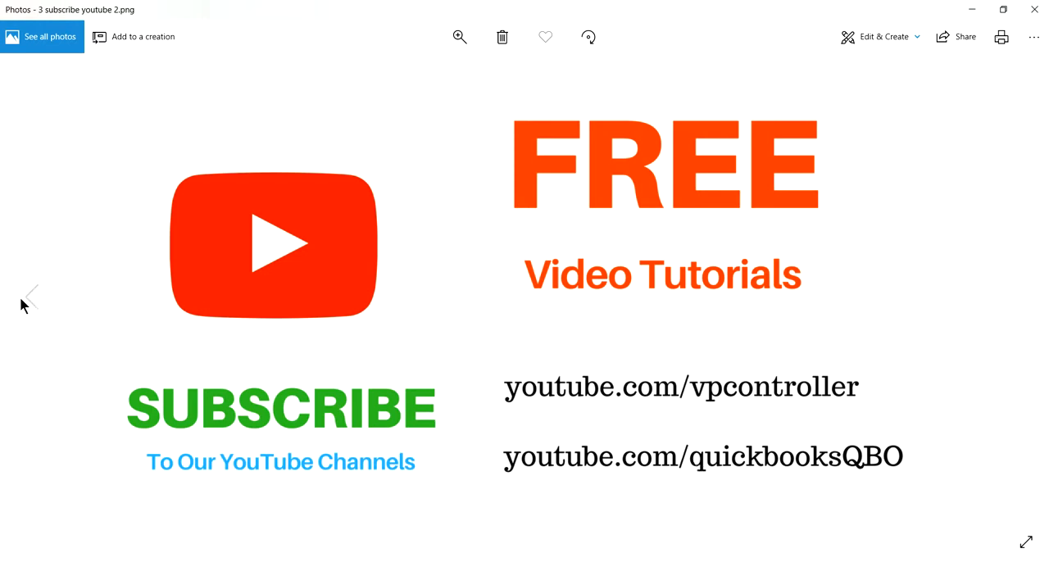
{"action": "left_click", "coordinate": [27, 295]}
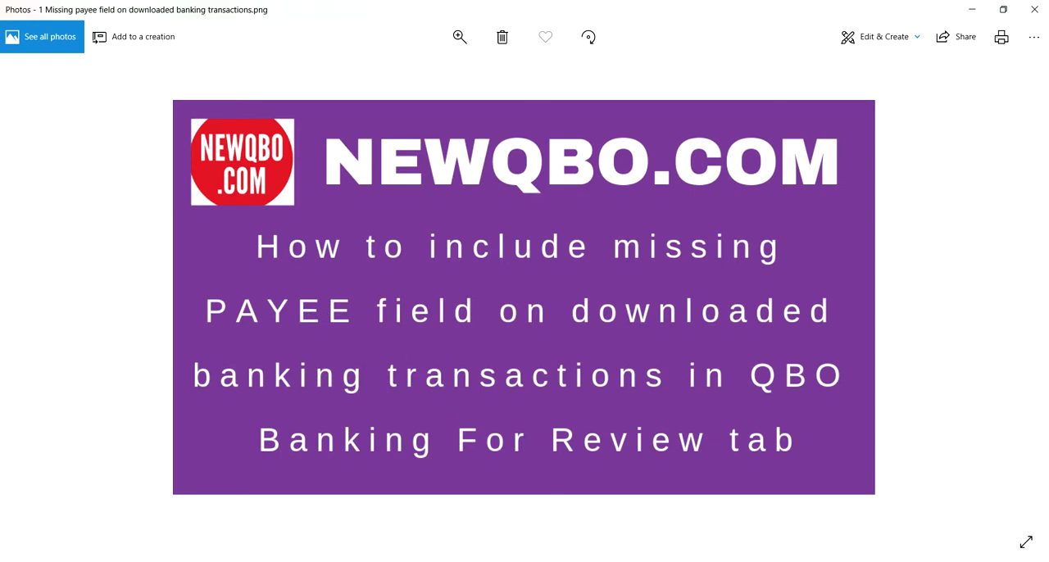
Switch to QuickBooks Online and bring up the Checking account's For Review transactions in Banking.
{"action": "key", "text": "alt+Tab"}
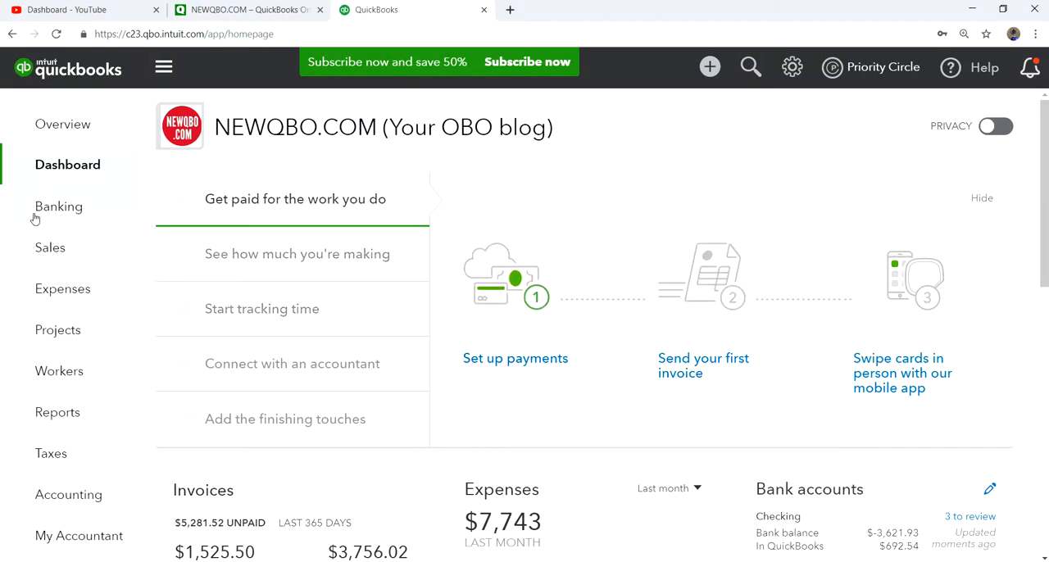
{"action": "mouse_move", "coordinate": [41, 215]}
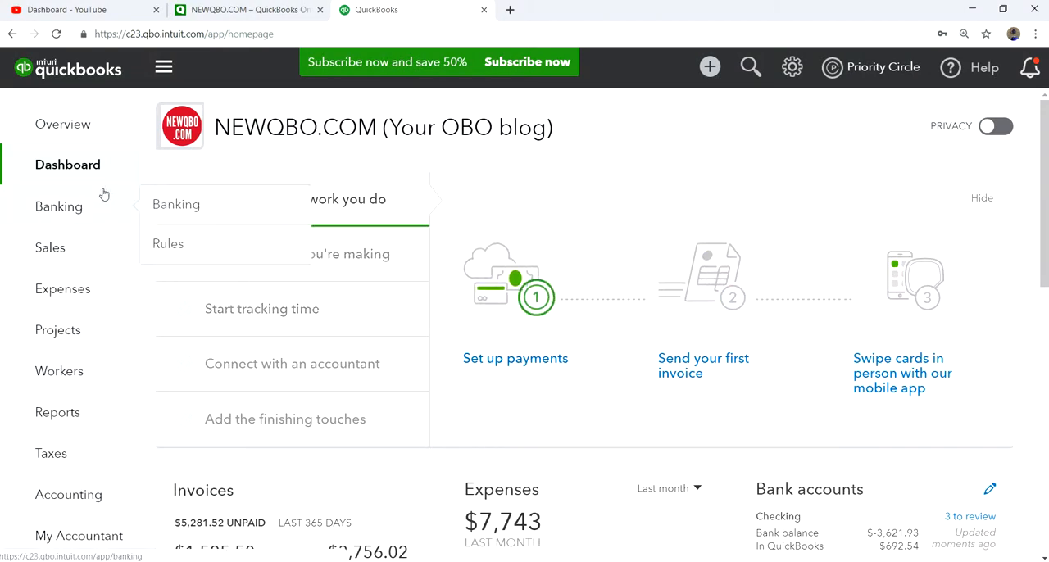
{"action": "left_click", "coordinate": [58, 210]}
{"action": "scroll", "coordinate": [758, 340], "scroll_direction": "down", "scroll_amount": 1}
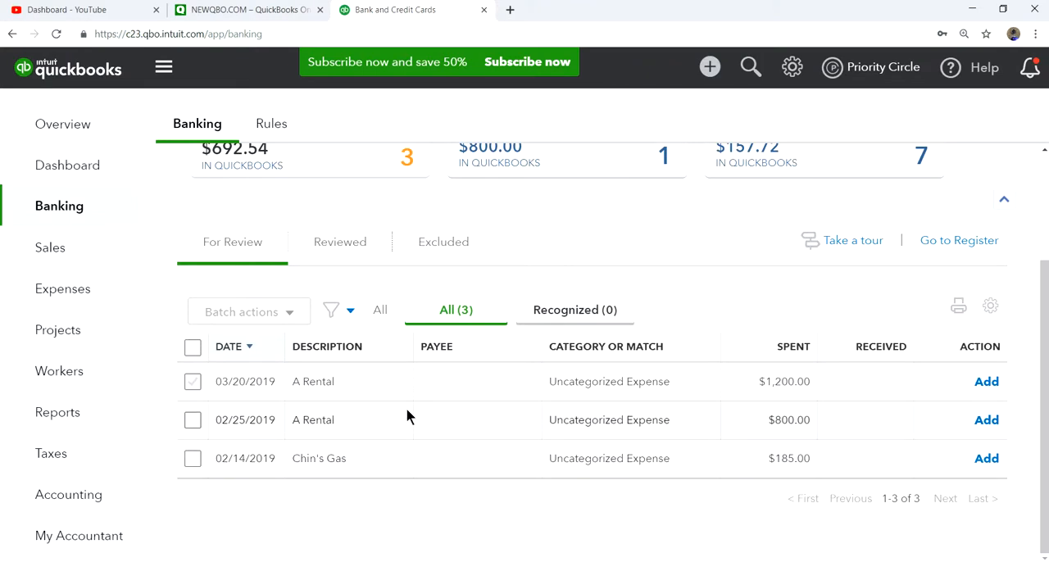
Examine the Vendor/Payee, category and bank detail of the 03/20/2019 A Rental transaction, then collapse it.
{"action": "left_click", "coordinate": [464, 385]}
{"action": "scroll", "coordinate": [463, 385], "scroll_direction": "down", "scroll_amount": 3}
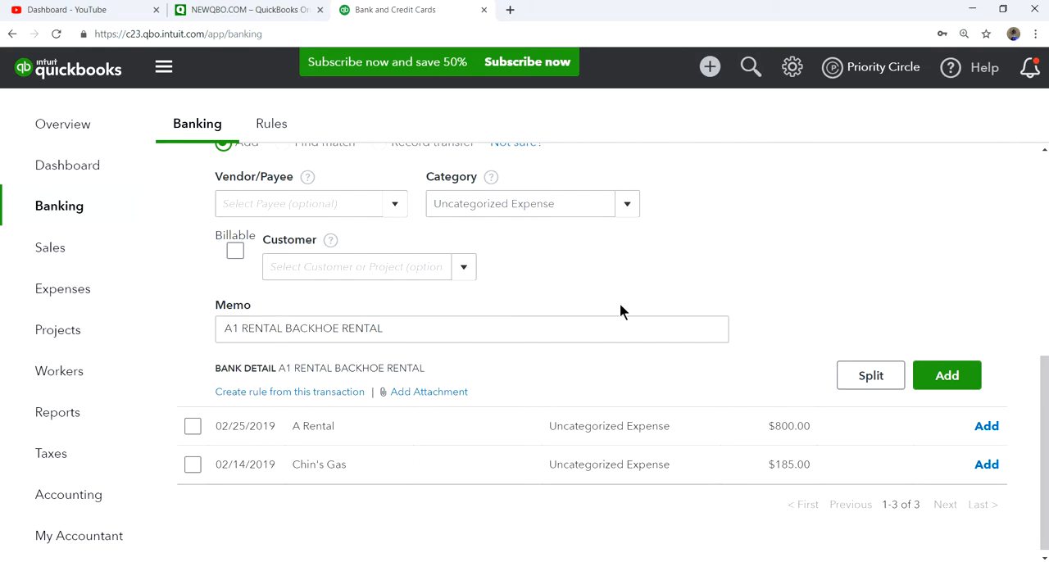
{"action": "scroll", "coordinate": [1021, 201], "scroll_direction": "up", "scroll_amount": 1}
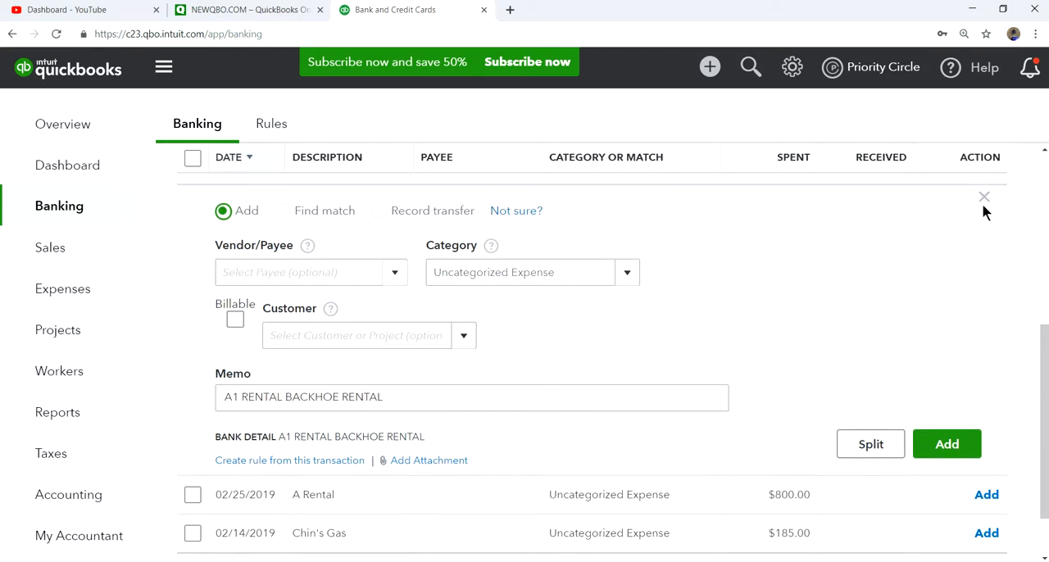
{"action": "left_click", "coordinate": [985, 203]}
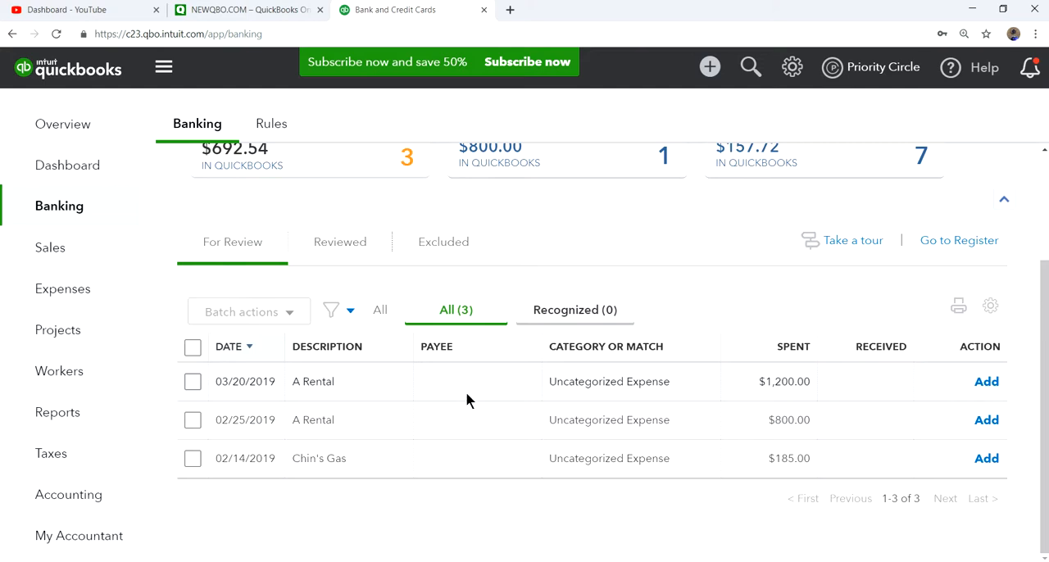
{"action": "scroll", "coordinate": [481, 398], "scroll_direction": "up", "scroll_amount": 1}
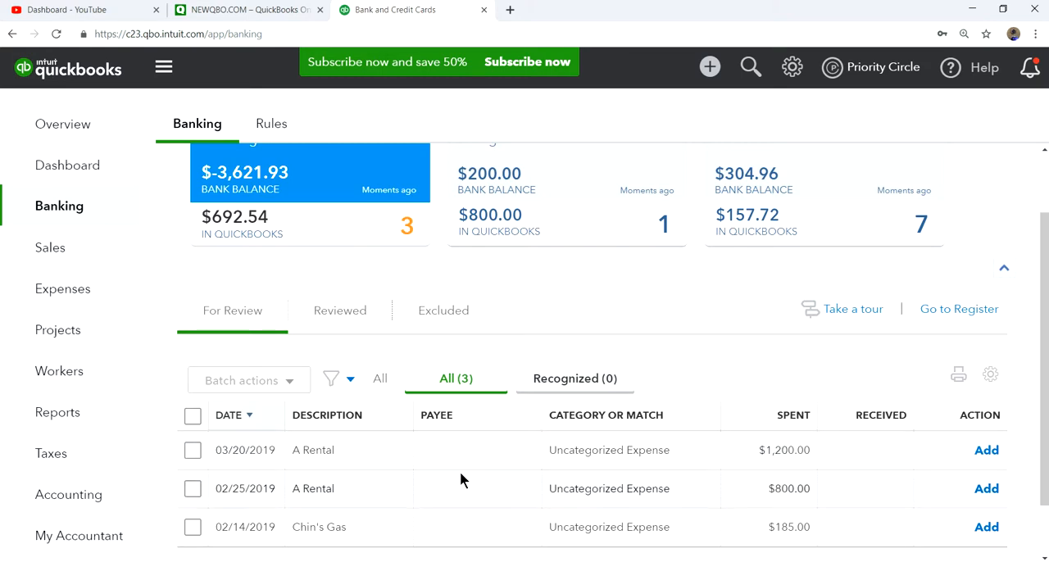
{"action": "left_click", "coordinate": [276, 128]}
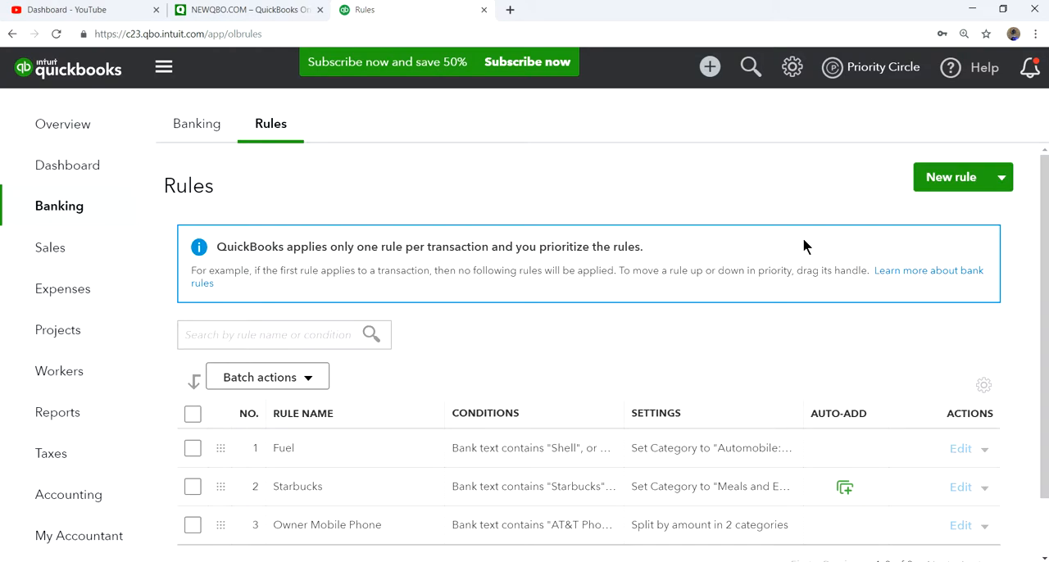
{"action": "left_click", "coordinate": [939, 179]}
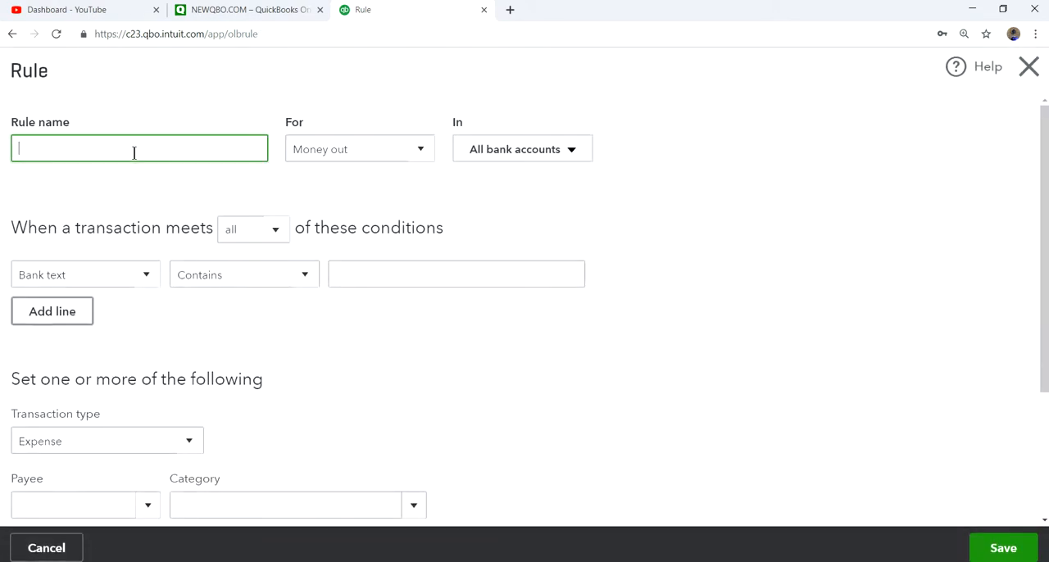
{"action": "type", "text": "a1 Rental"}
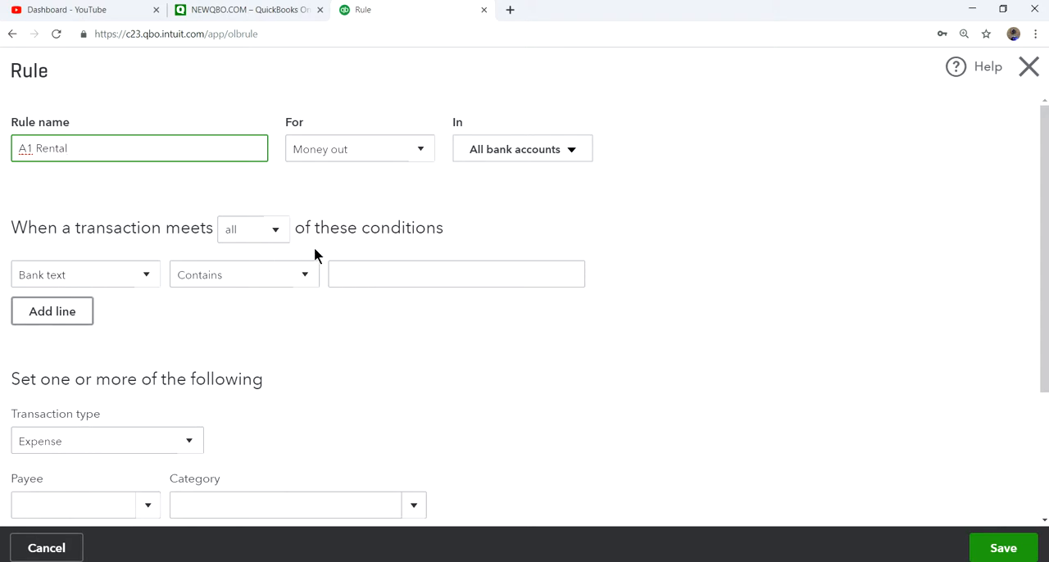
{"action": "left_click", "coordinate": [394, 272]}
{"action": "type", "text": "A1 Rental"}
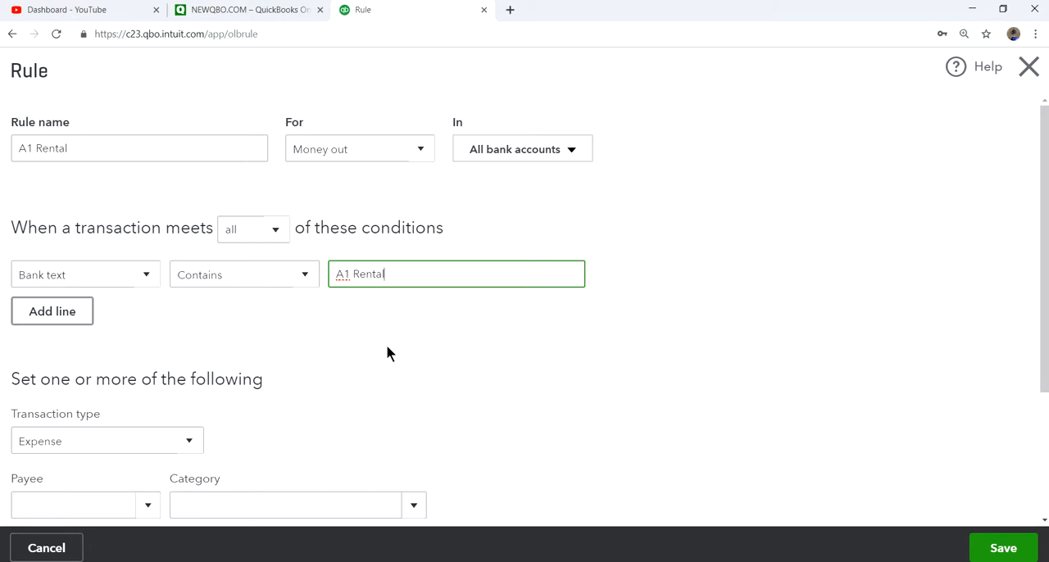
{"action": "scroll", "coordinate": [430, 360], "scroll_direction": "down", "scroll_amount": 3}
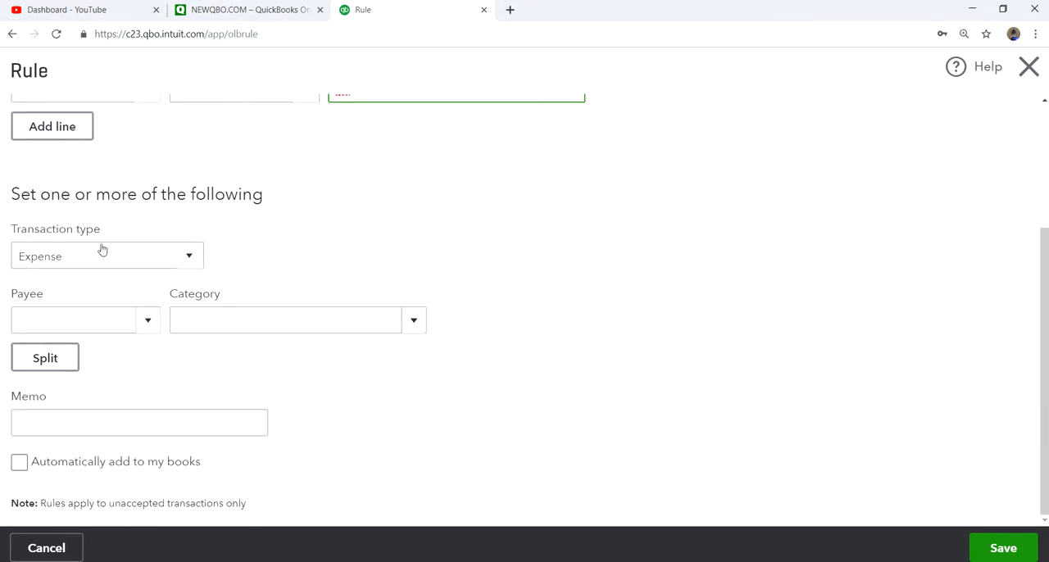
{"action": "left_click", "coordinate": [190, 257]}
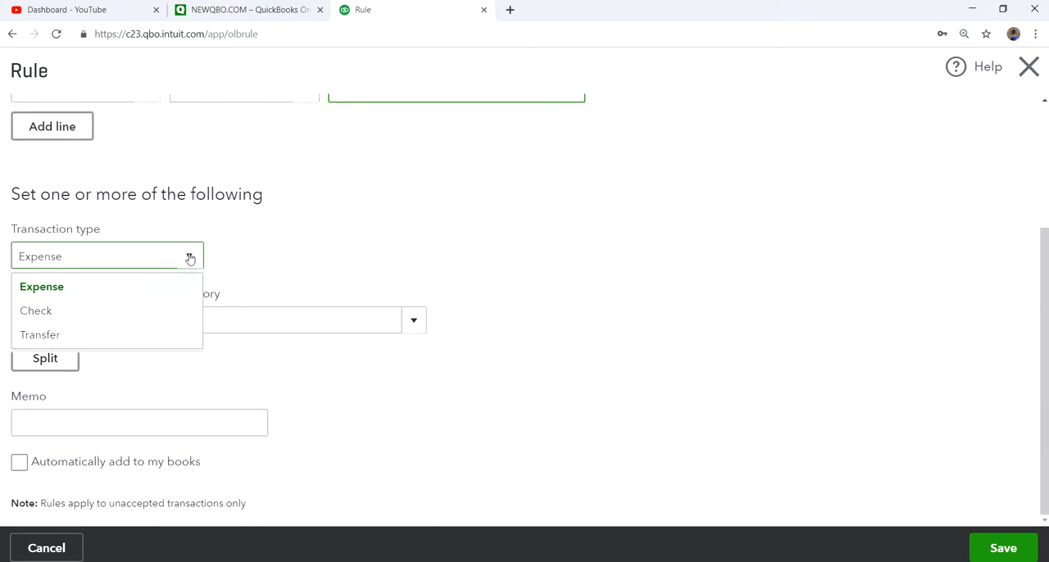
{"action": "left_click", "coordinate": [190, 257]}
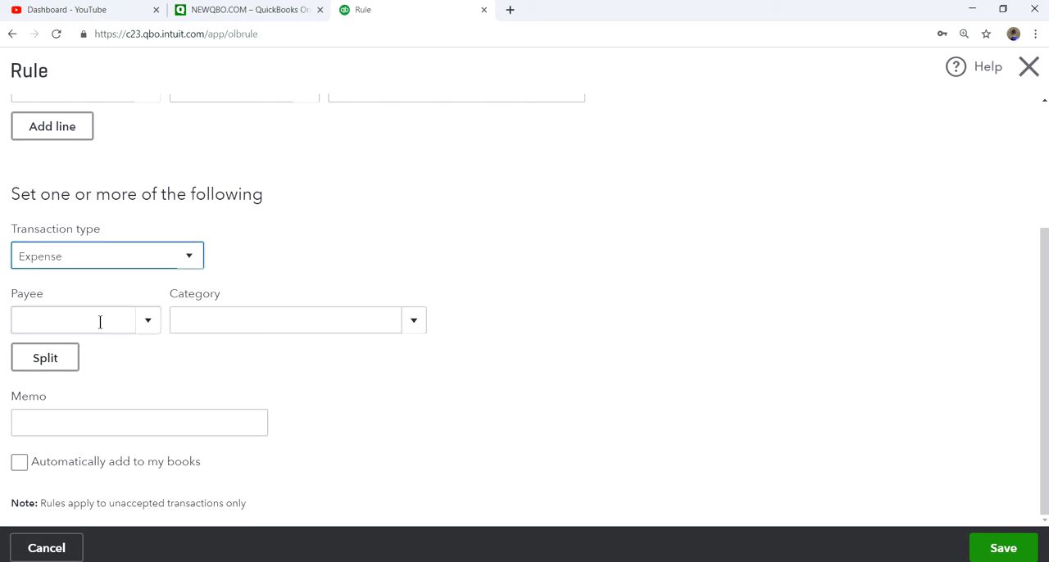
{"action": "left_click", "coordinate": [148, 322]}
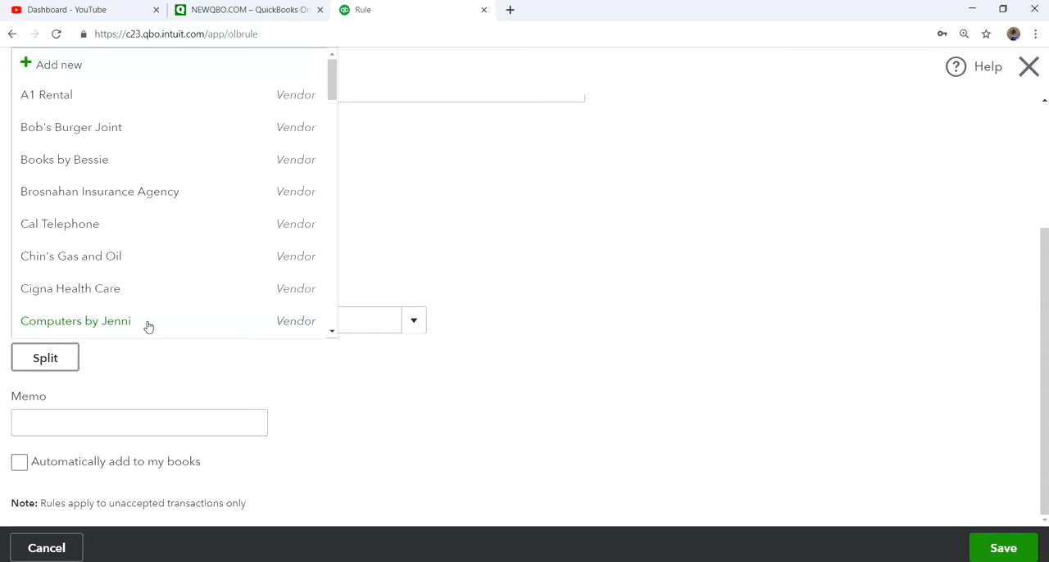
{"action": "left_click", "coordinate": [42, 96]}
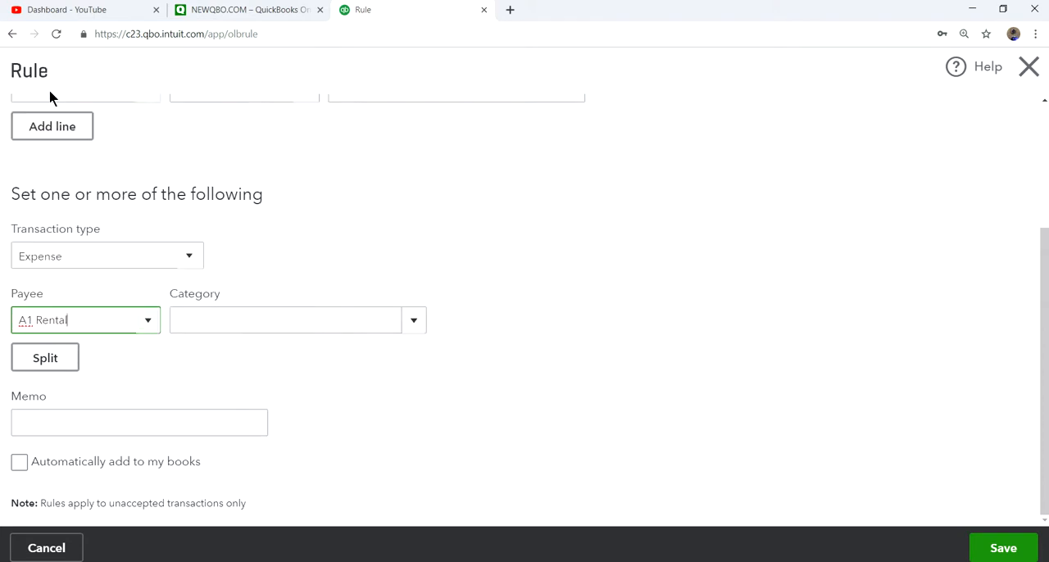
{"action": "left_click", "coordinate": [147, 321]}
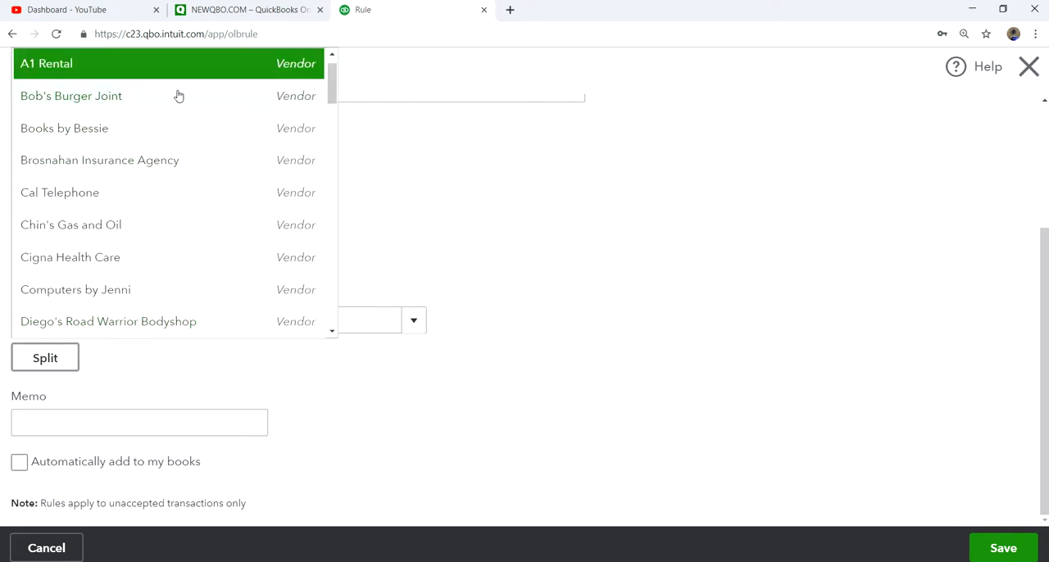
{"action": "scroll", "coordinate": [171, 99], "scroll_direction": "up", "scroll_amount": 1}
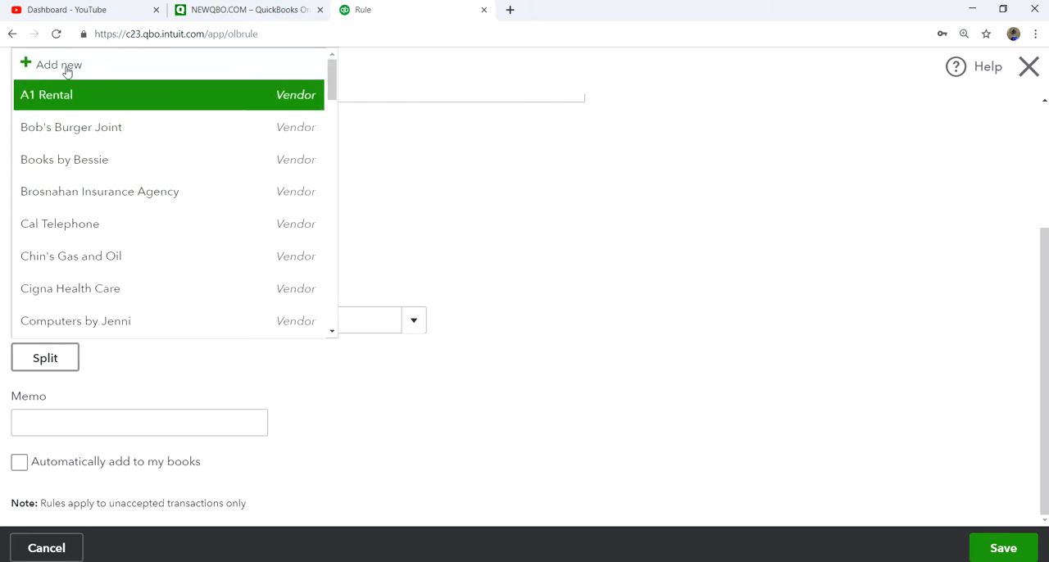
{"action": "left_click", "coordinate": [68, 69]}
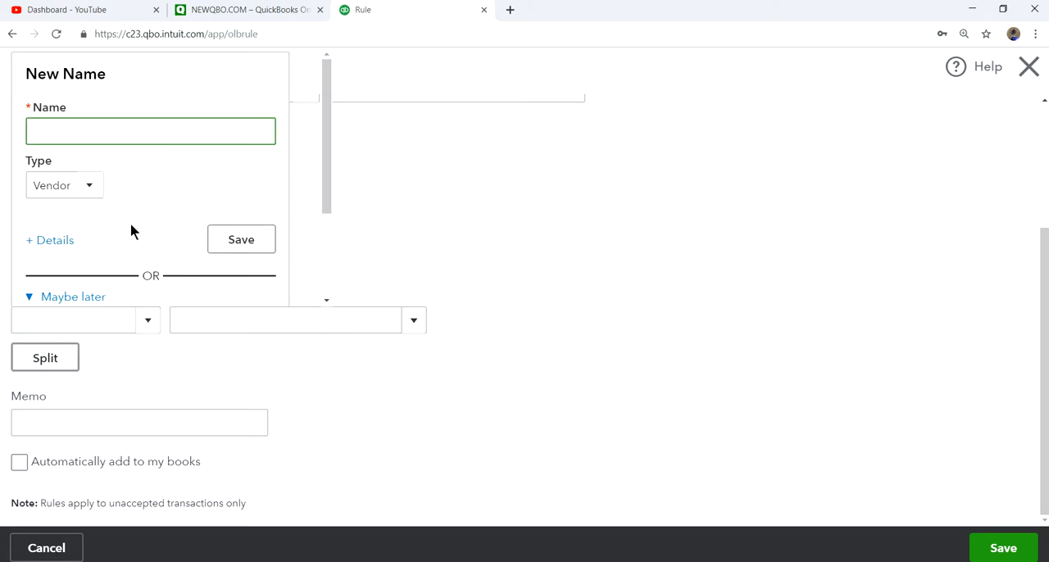
{"action": "left_click", "coordinate": [465, 205]}
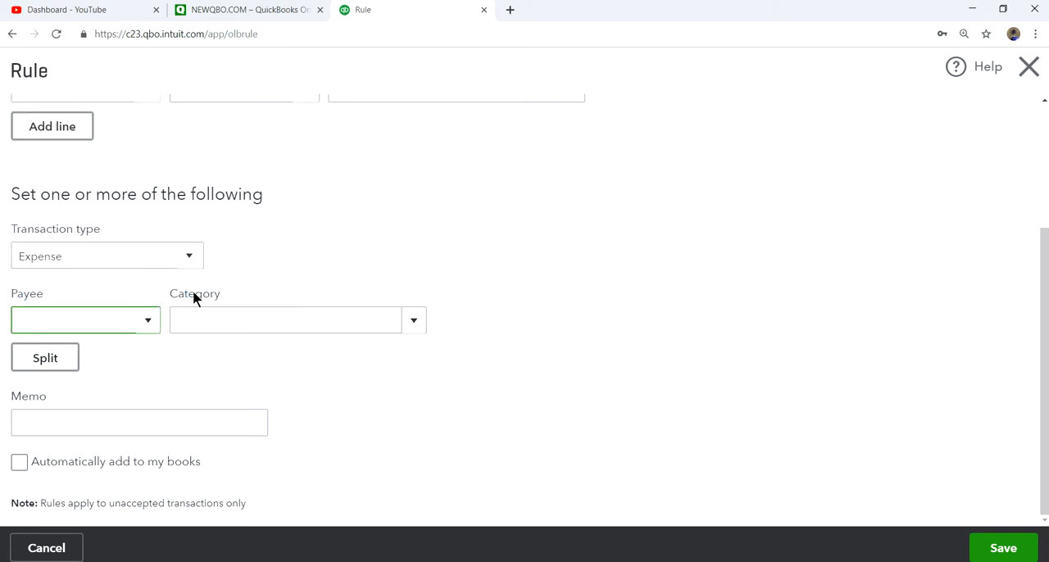
{"action": "left_click", "coordinate": [152, 319]}
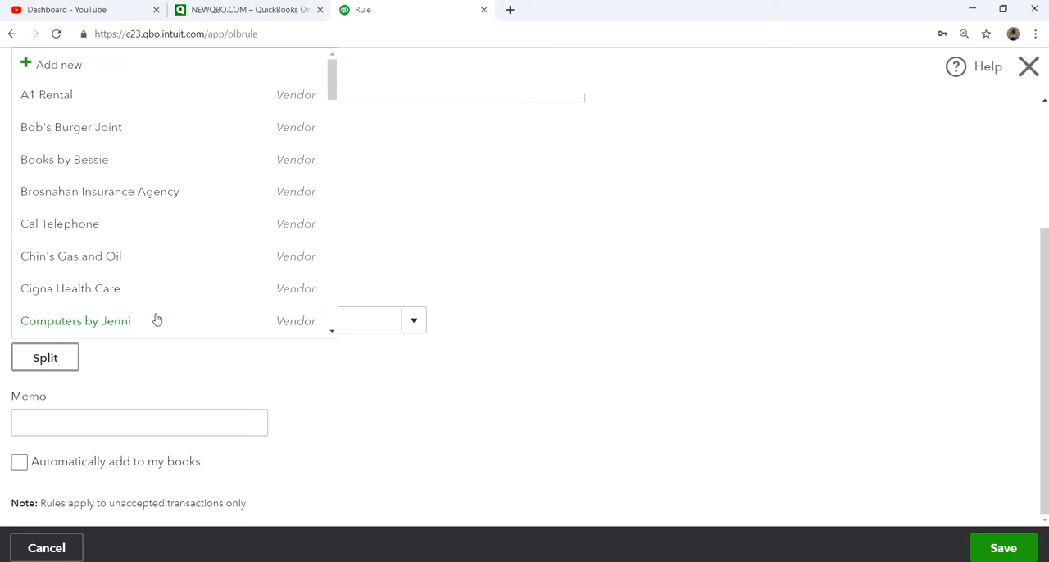
{"action": "left_click", "coordinate": [66, 102]}
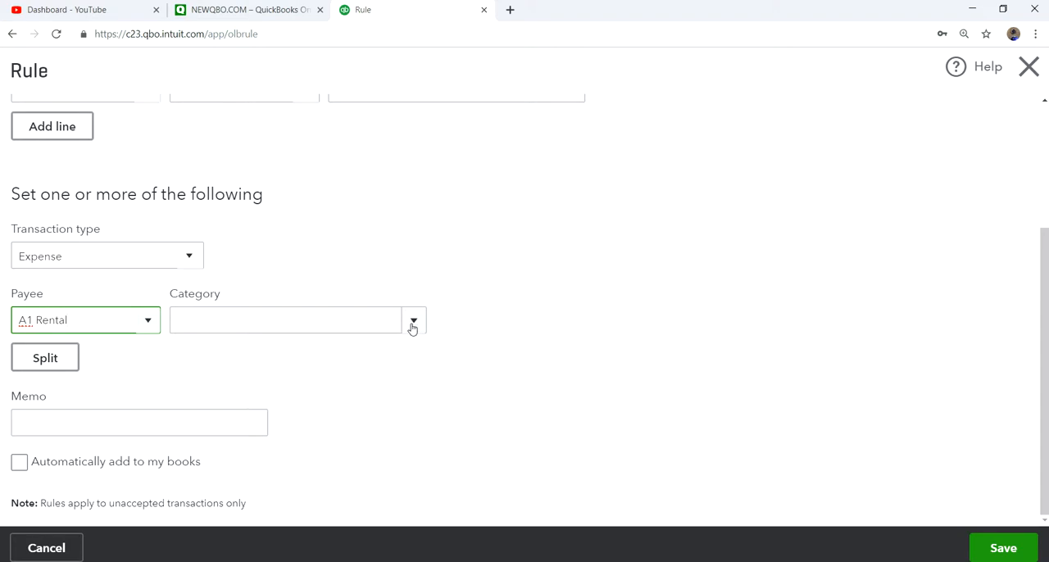
{"action": "left_click", "coordinate": [1029, 66]}
{"action": "left_click", "coordinate": [593, 330]}
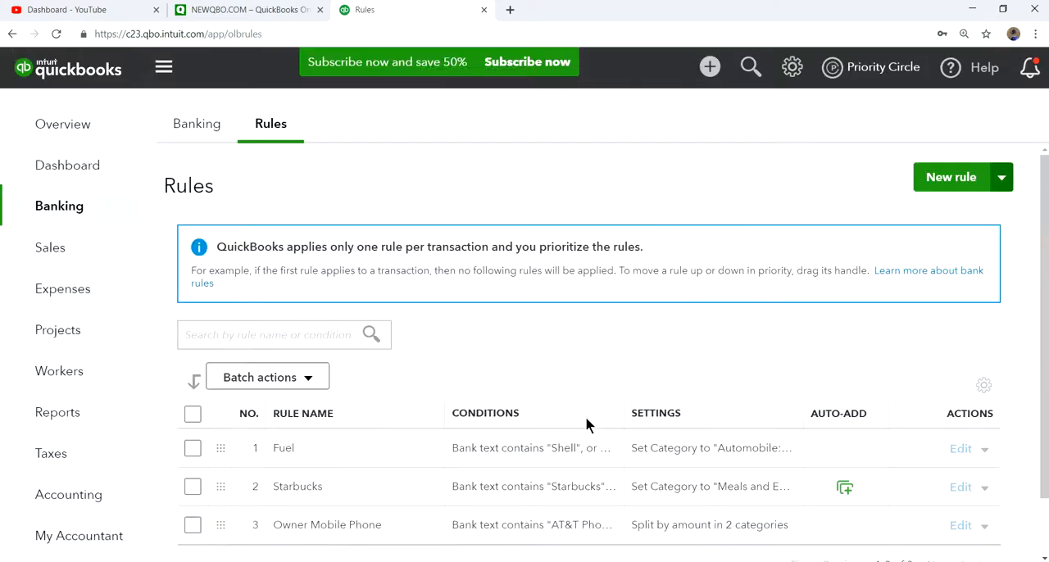
Return to the Checking account's For Review transactions and examine the Payee column.
{"action": "left_click", "coordinate": [187, 127]}
{"action": "scroll", "coordinate": [684, 452], "scroll_direction": "down", "scroll_amount": 1}
{"action": "scroll", "coordinate": [685, 453], "scroll_direction": "down", "scroll_amount": 2}
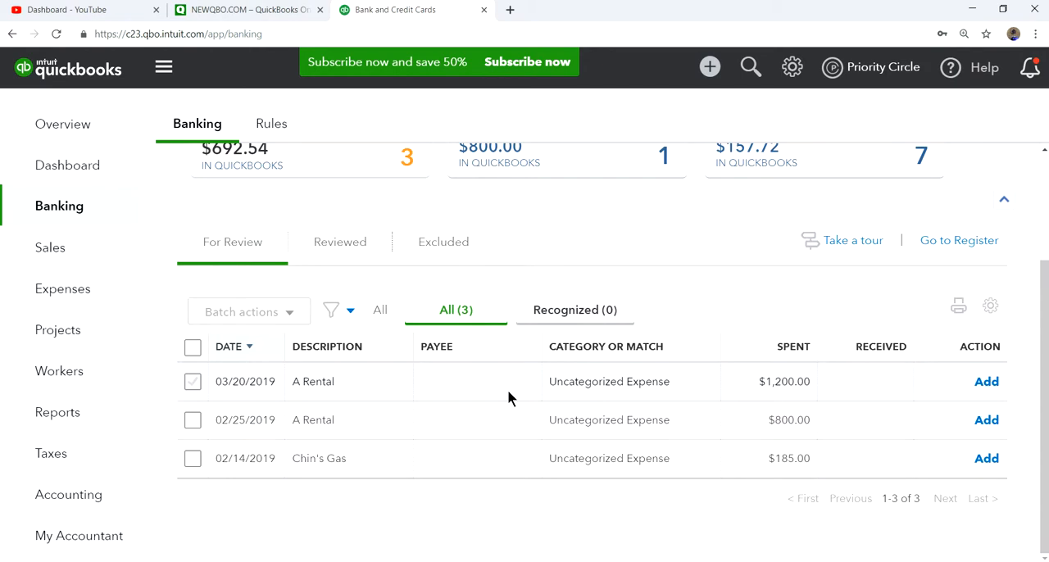
{"action": "scroll", "coordinate": [507, 393], "scroll_direction": "up", "scroll_amount": 2}
{"action": "scroll", "coordinate": [665, 377], "scroll_direction": "down", "scroll_amount": 2}
{"action": "scroll", "coordinate": [676, 370], "scroll_direction": "up", "scroll_amount": 2}
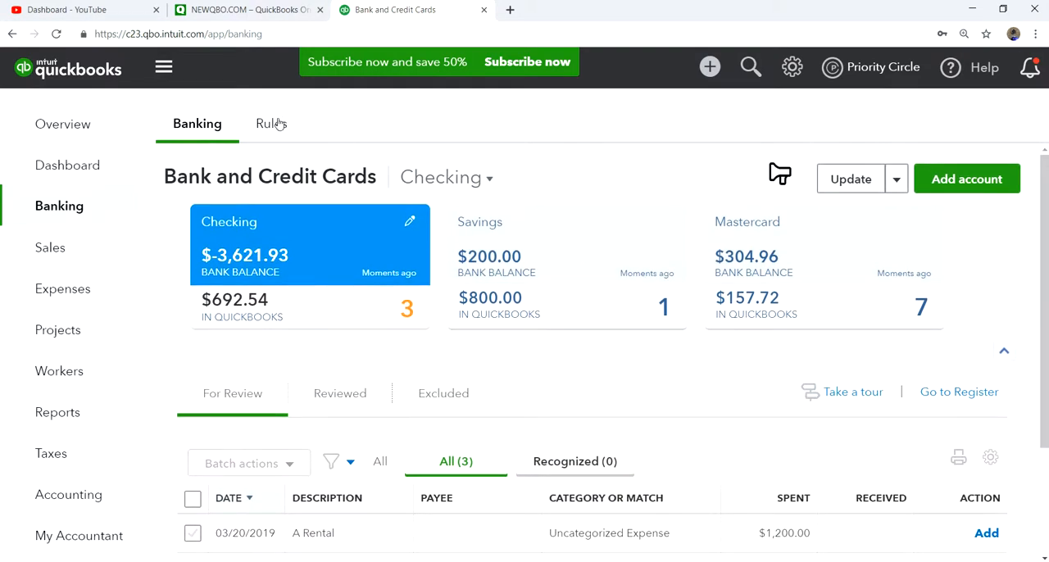
Start a new money-out bank rule named A1 Rental with the condition that bank text contains A1 Rental.
{"action": "left_click", "coordinate": [270, 124]}
{"action": "left_click", "coordinate": [930, 181]}
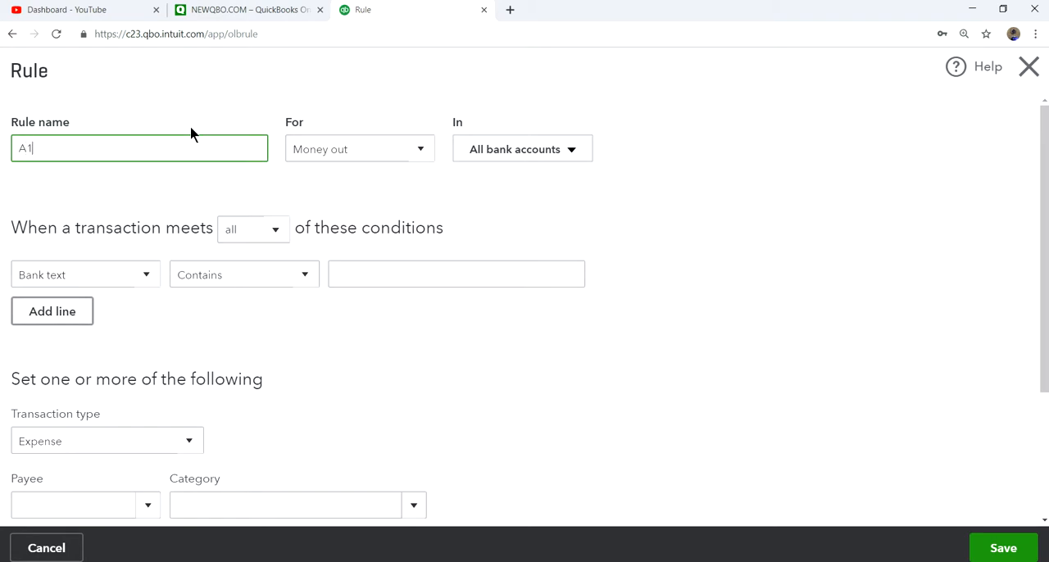
{"action": "type", "text": "A1 Rental"}
{"action": "scroll", "coordinate": [352, 246], "scroll_direction": "down", "scroll_amount": 2}
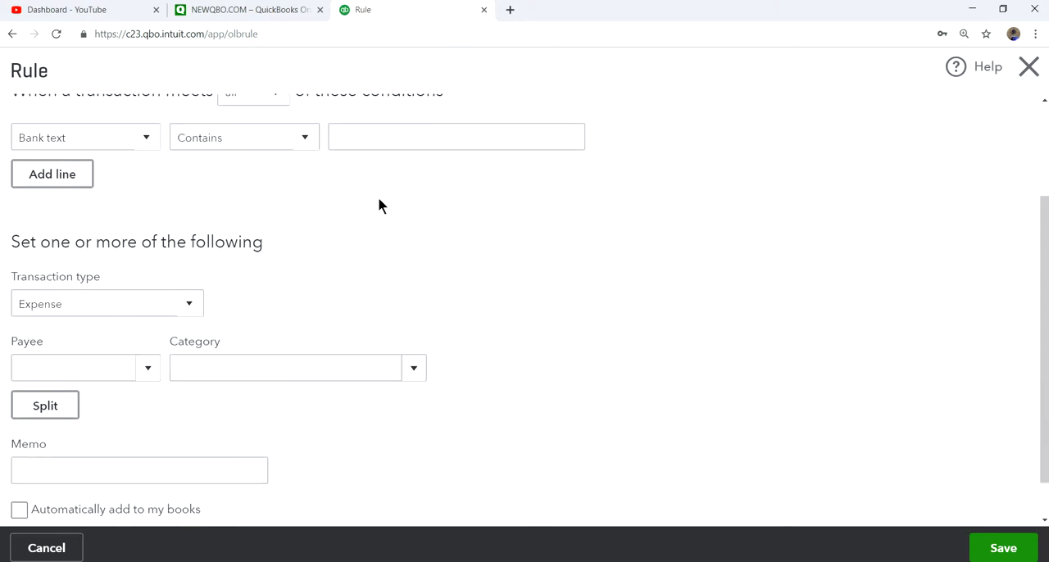
{"action": "left_click", "coordinate": [382, 136]}
{"action": "scroll", "coordinate": [492, 238], "scroll_direction": "up", "scroll_amount": 2}
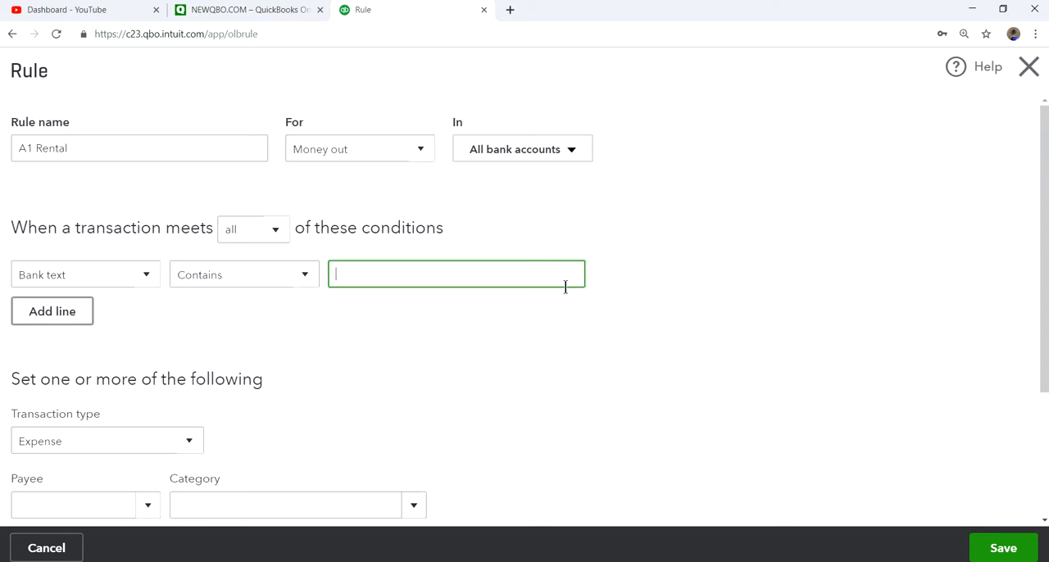
{"action": "type", "text": "A1 Renta"}
Set the rule's payee to A1 Rental and its category to Equipment Rental, with automatic adding to the books off.
{"action": "scroll", "coordinate": [464, 379], "scroll_direction": "down", "scroll_amount": 2}
{"action": "left_click", "coordinate": [141, 322]}
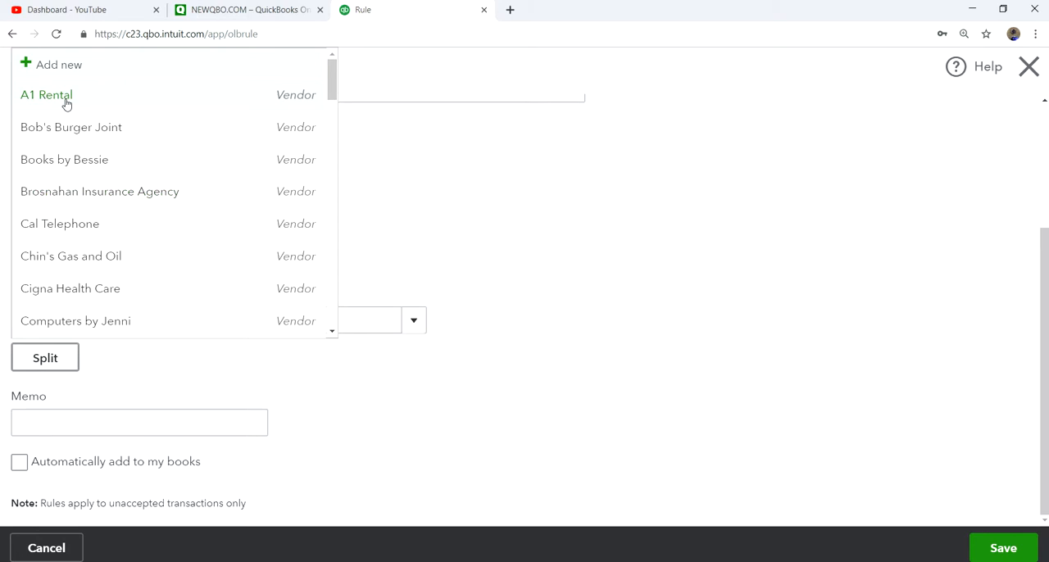
{"action": "left_click", "coordinate": [65, 99]}
{"action": "left_click", "coordinate": [413, 321]}
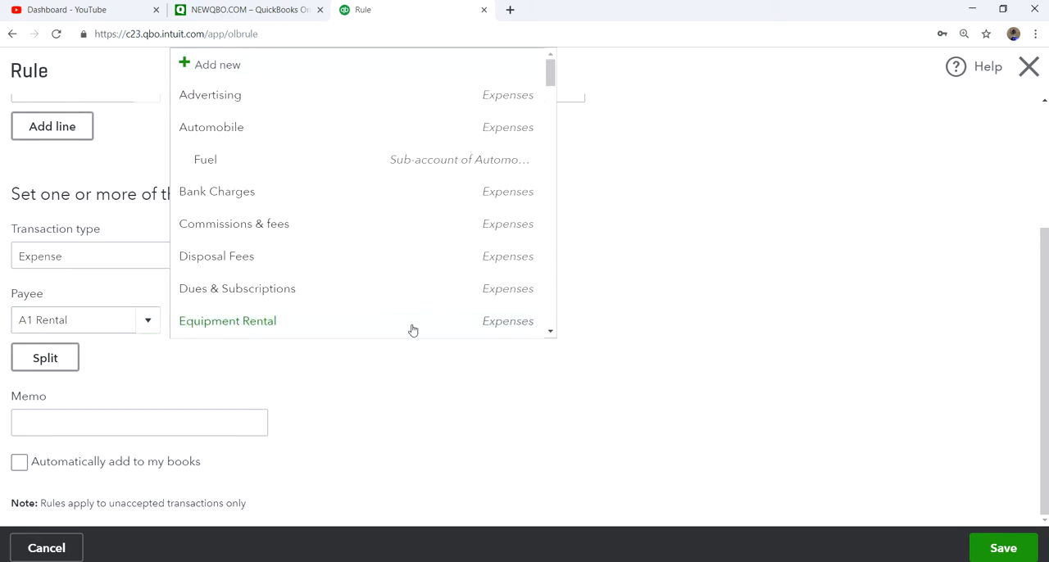
{"action": "left_click", "coordinate": [233, 327]}
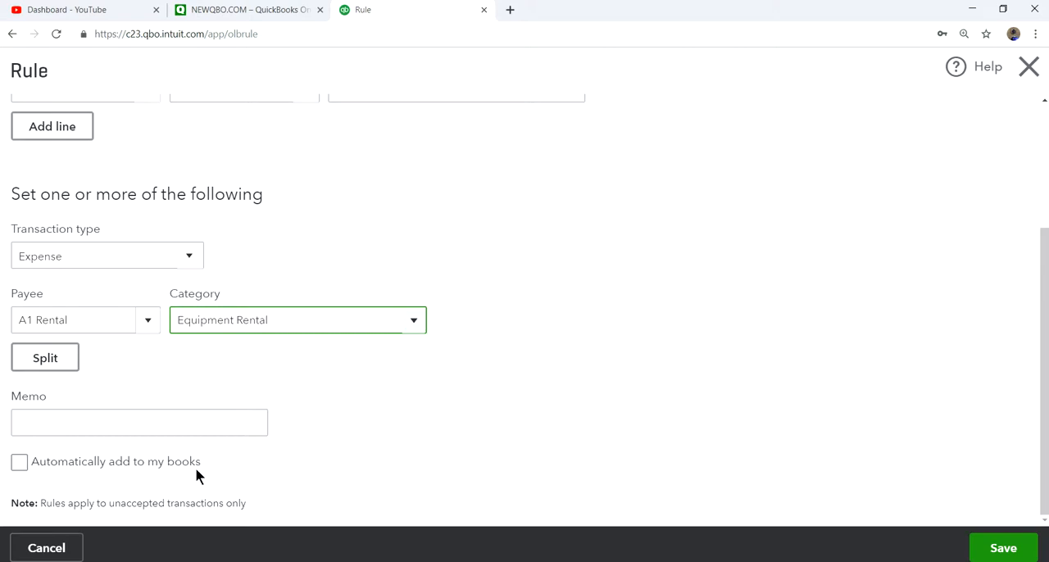
{"action": "left_click", "coordinate": [18, 464]}
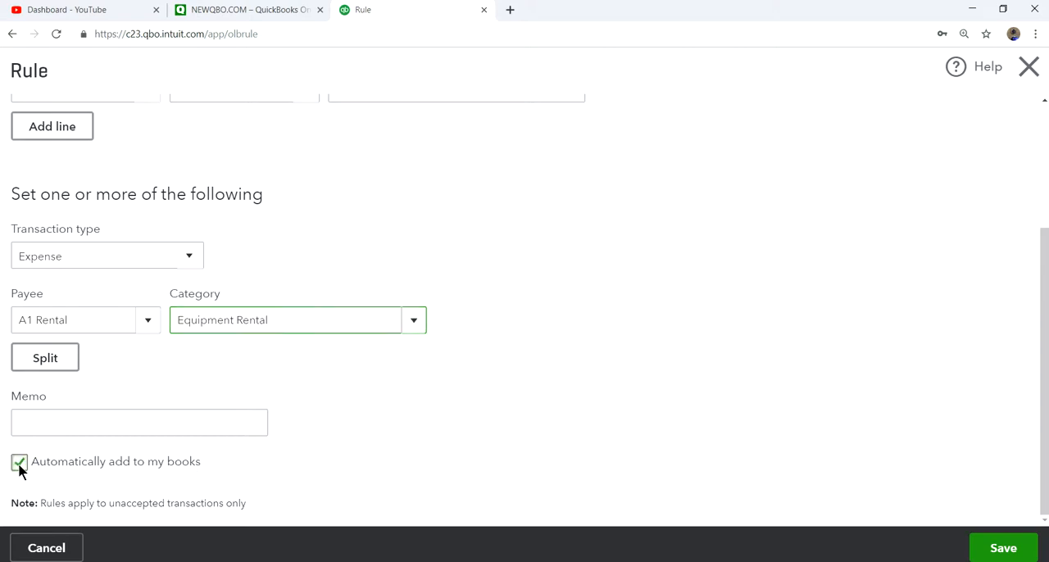
{"action": "left_click", "coordinate": [20, 466]}
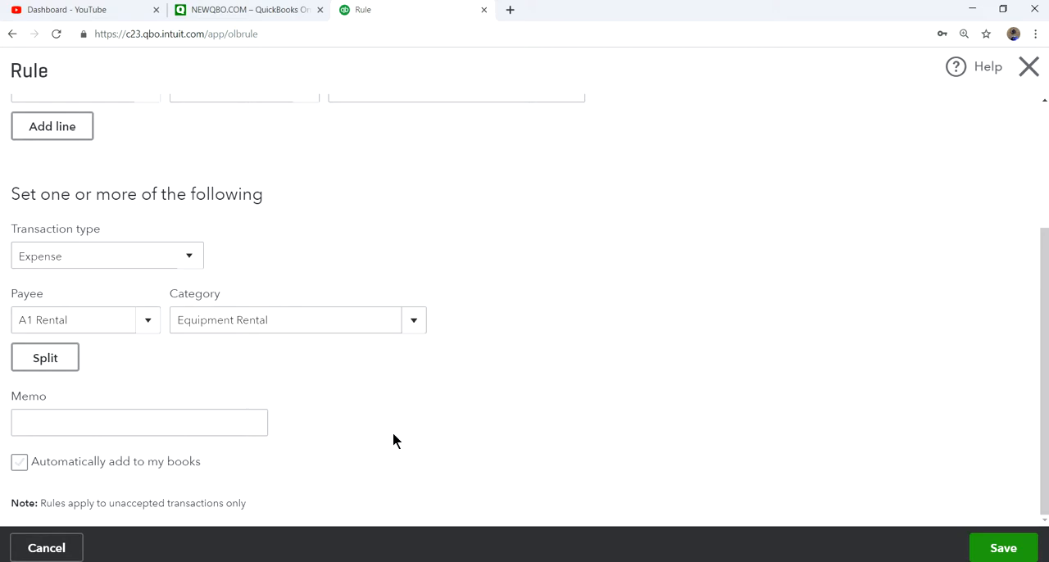
Turn on automatic adding to the books for the A1 Rental rule and save the rule.
{"action": "left_click", "coordinate": [19, 465]}
{"action": "left_click", "coordinate": [18, 463]}
{"action": "left_click", "coordinate": [18, 464]}
{"action": "left_click", "coordinate": [999, 552]}
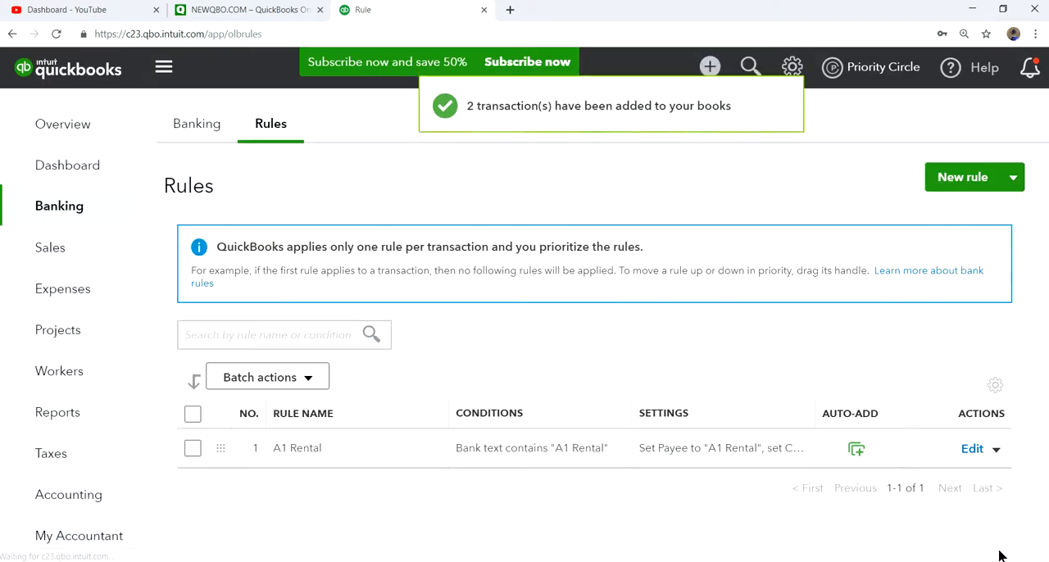
Open the Checking account's Reviewed transactions and examine the rule shown on the A Rental entries.
{"action": "left_click", "coordinate": [195, 127]}
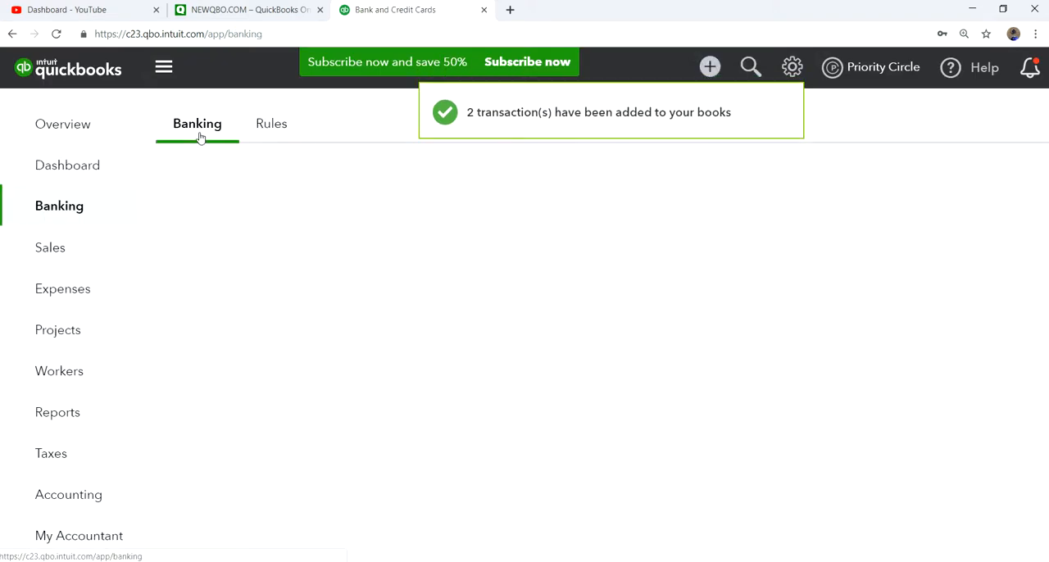
{"action": "scroll", "coordinate": [702, 382], "scroll_direction": "down", "scroll_amount": 2}
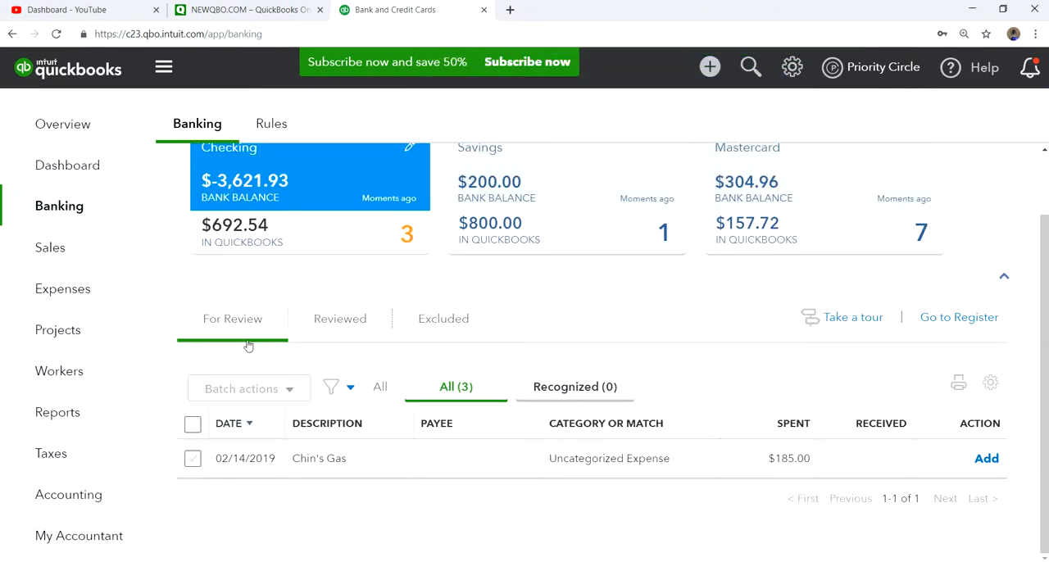
{"action": "left_click", "coordinate": [353, 324]}
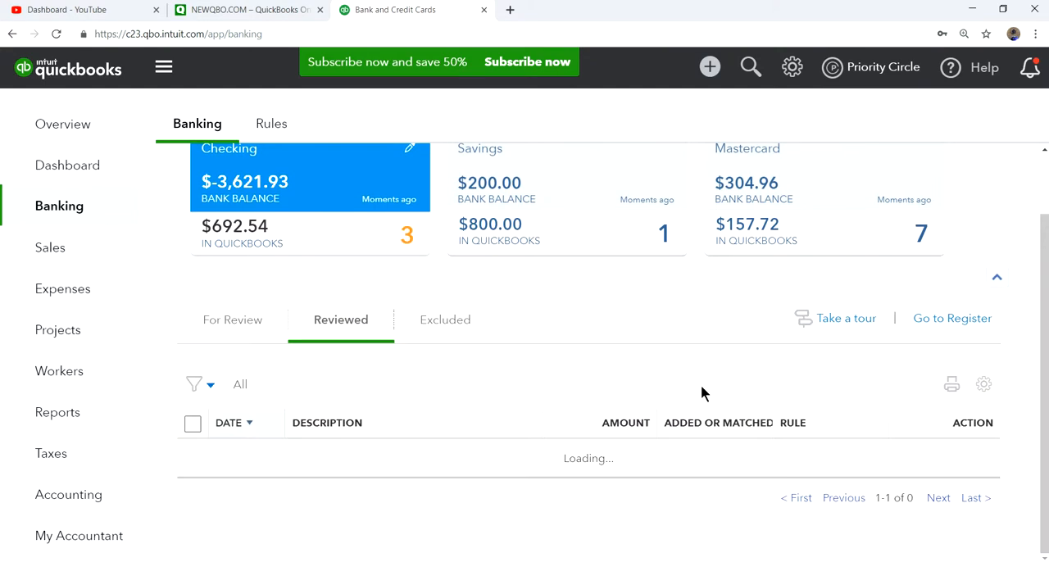
{"action": "left_click", "coordinate": [341, 321]}
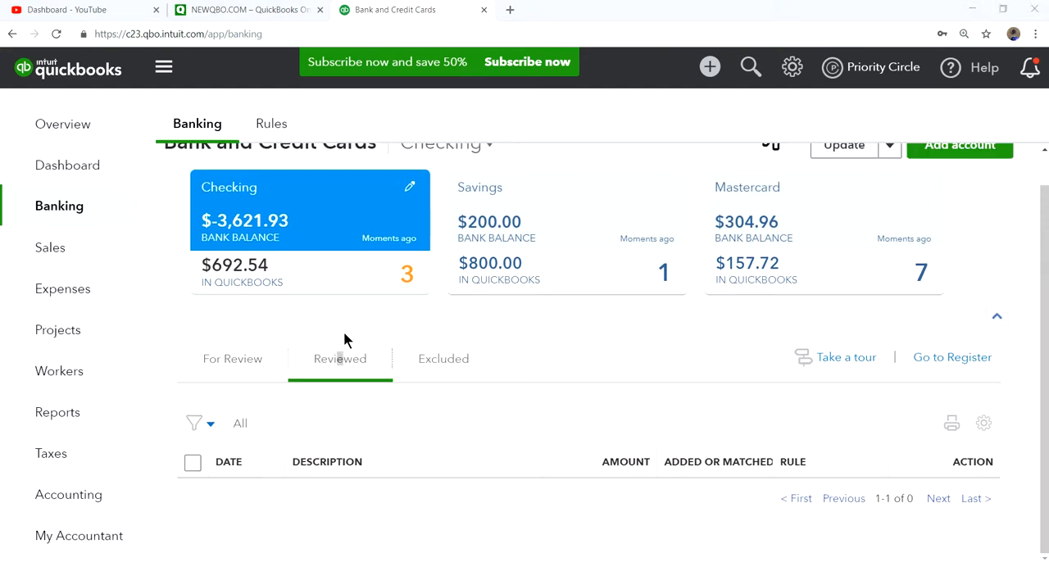
{"action": "left_click", "coordinate": [358, 361]}
{"action": "scroll", "coordinate": [468, 401], "scroll_direction": "down", "scroll_amount": 3}
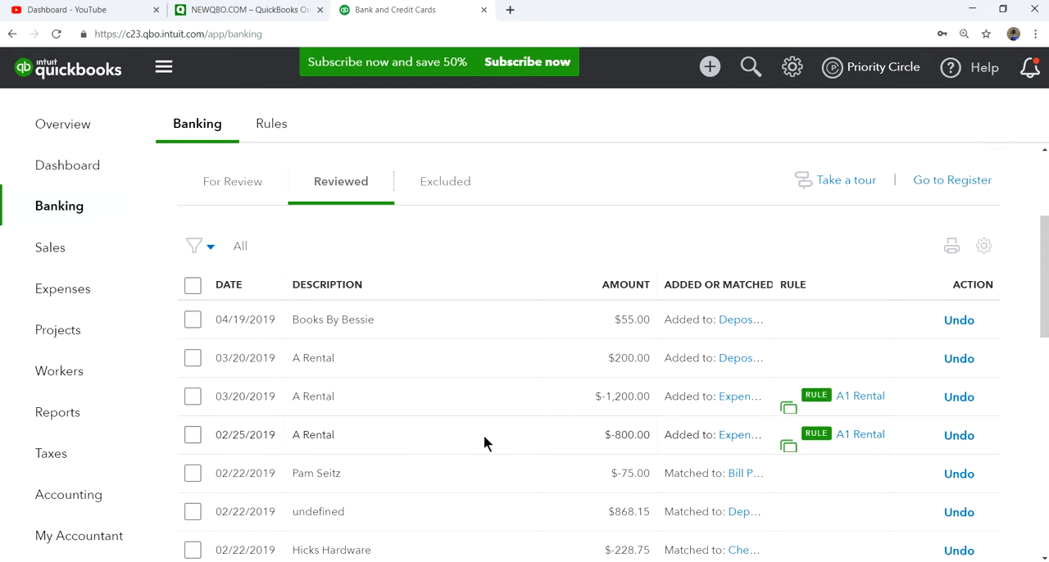
Start a new bank rule from the 02/14/2019 Chin's Gas transaction in the For Review list.
{"action": "scroll", "coordinate": [484, 435], "scroll_direction": "up", "scroll_amount": 3}
{"action": "left_click", "coordinate": [222, 399]}
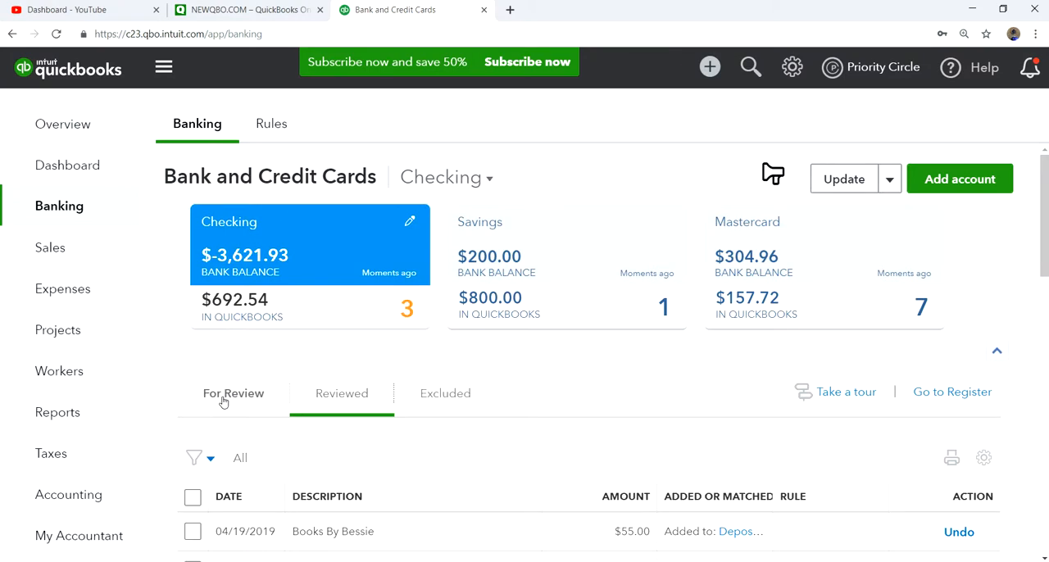
{"action": "scroll", "coordinate": [667, 389], "scroll_direction": "down", "scroll_amount": 1}
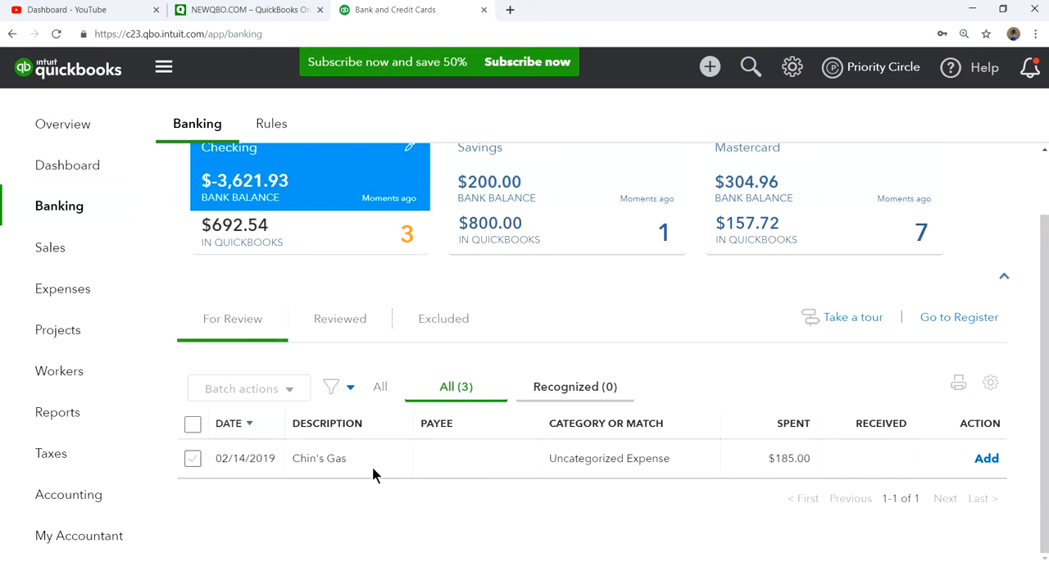
{"action": "left_click", "coordinate": [452, 458]}
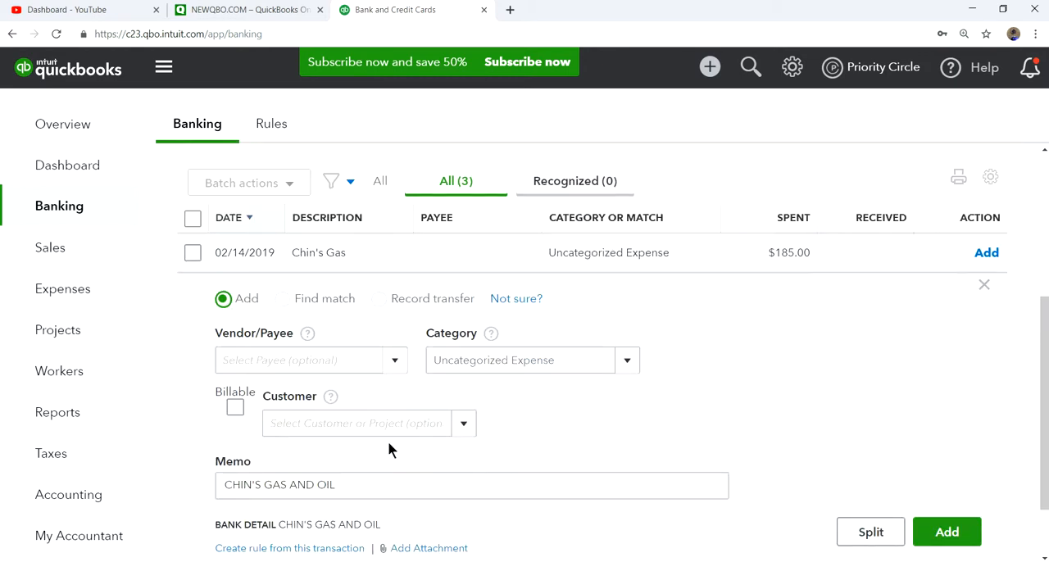
{"action": "scroll", "coordinate": [485, 437], "scroll_direction": "down", "scroll_amount": 1}
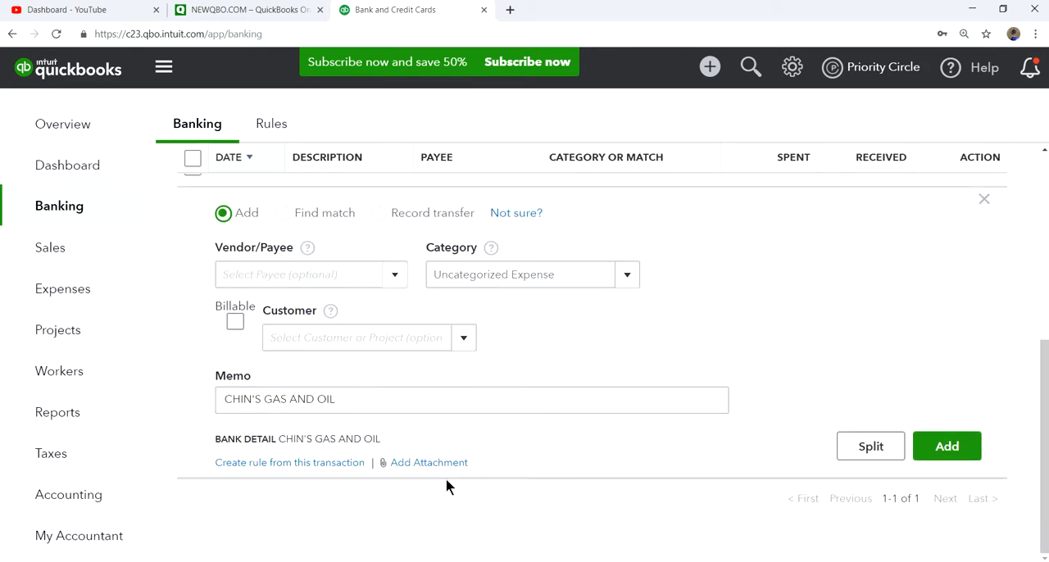
{"action": "left_click", "coordinate": [289, 464]}
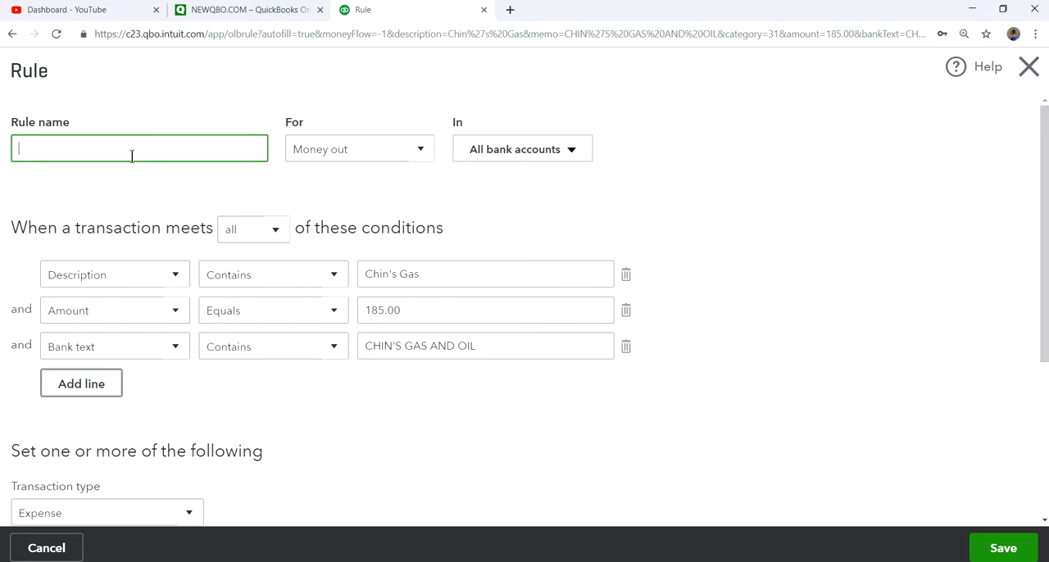
Name the new rule Chin Chas, without any special characters.
{"action": "type", "text": "Chin's"}
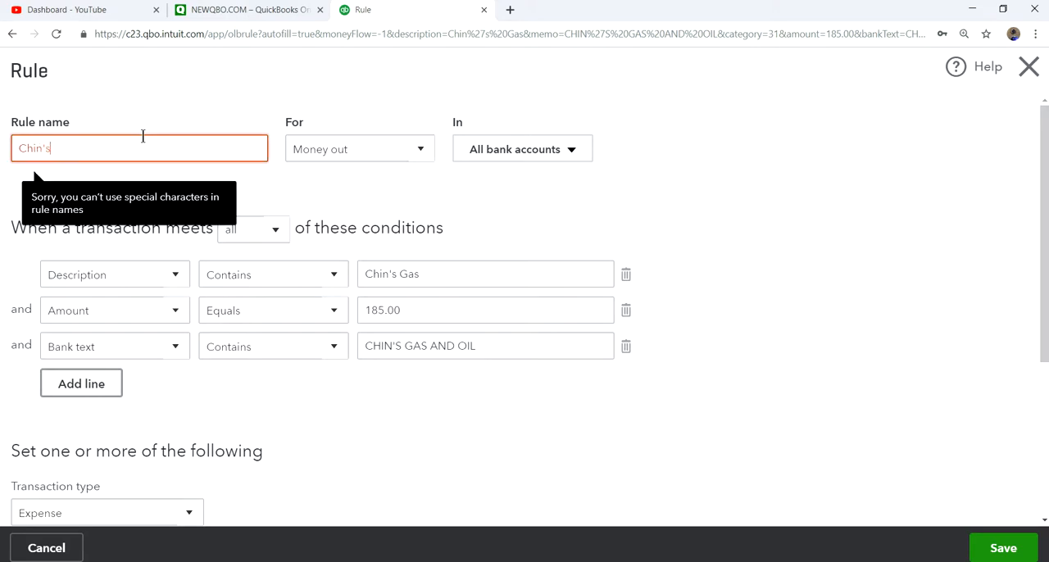
{"action": "key", "text": "BackSpace"}
{"action": "key", "text": "BackSpace"}
{"action": "type", "text": "n' Gas"}
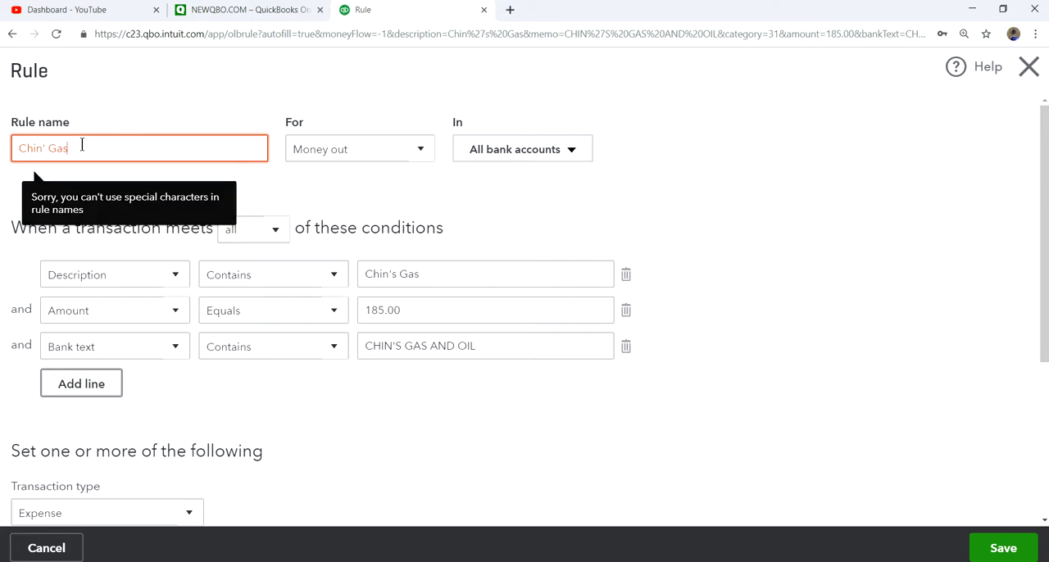
{"action": "key", "text": "BackSpace"}
{"action": "key", "text": "BackSpace"}
{"action": "key", "text": "BackSpace"}
{"action": "key", "text": "BackSpace"}
{"action": "key", "text": "BackSpace"}
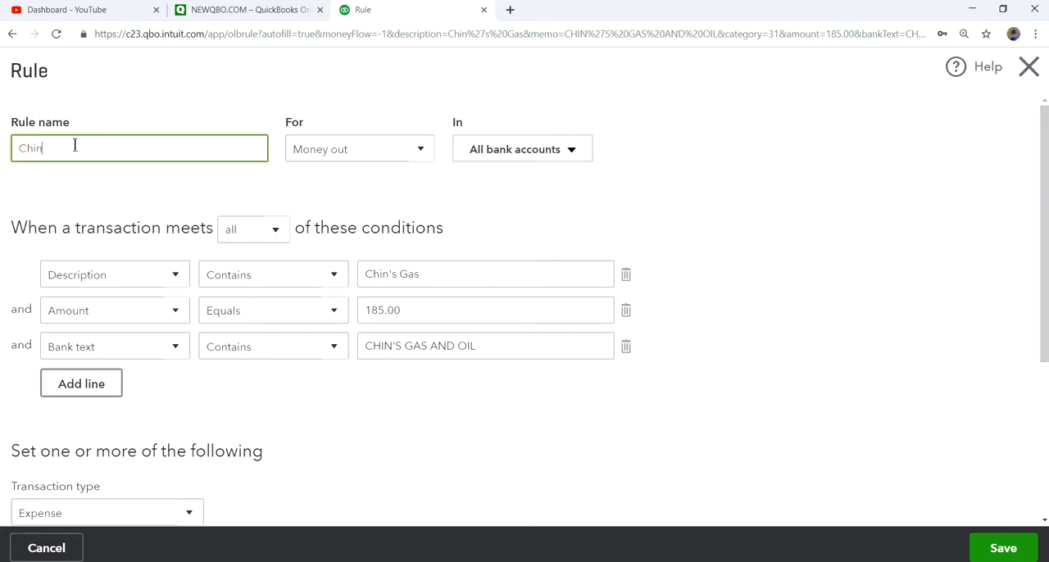
{"action": "type", "text": "Chas"}
Set the rule's payee to Chin's Gas and Oil and its category to Utilities:Gas and Electric, and save the rule.
{"action": "scroll", "coordinate": [296, 382], "scroll_direction": "down", "scroll_amount": 3}
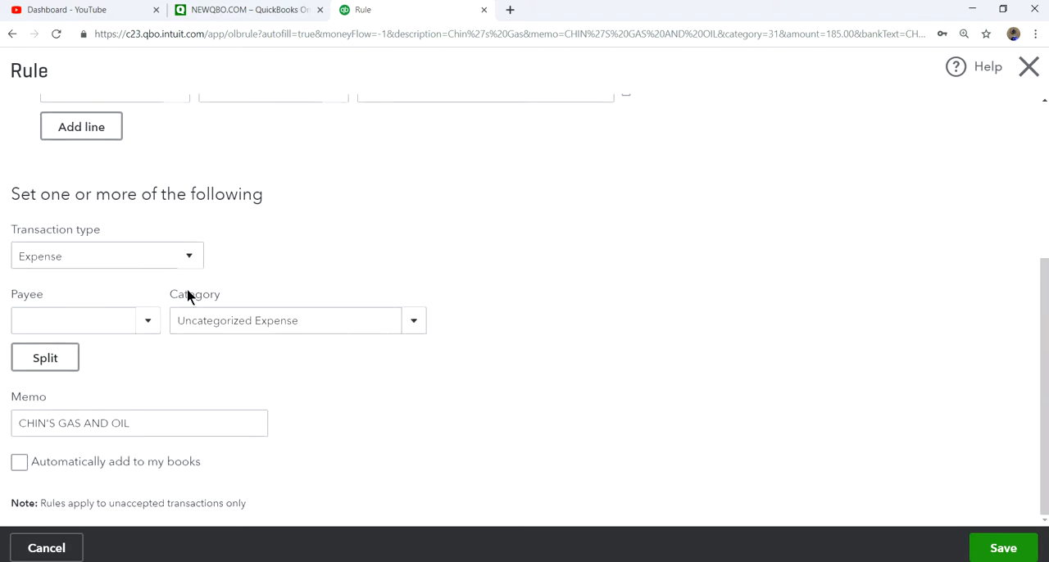
{"action": "left_click", "coordinate": [146, 329]}
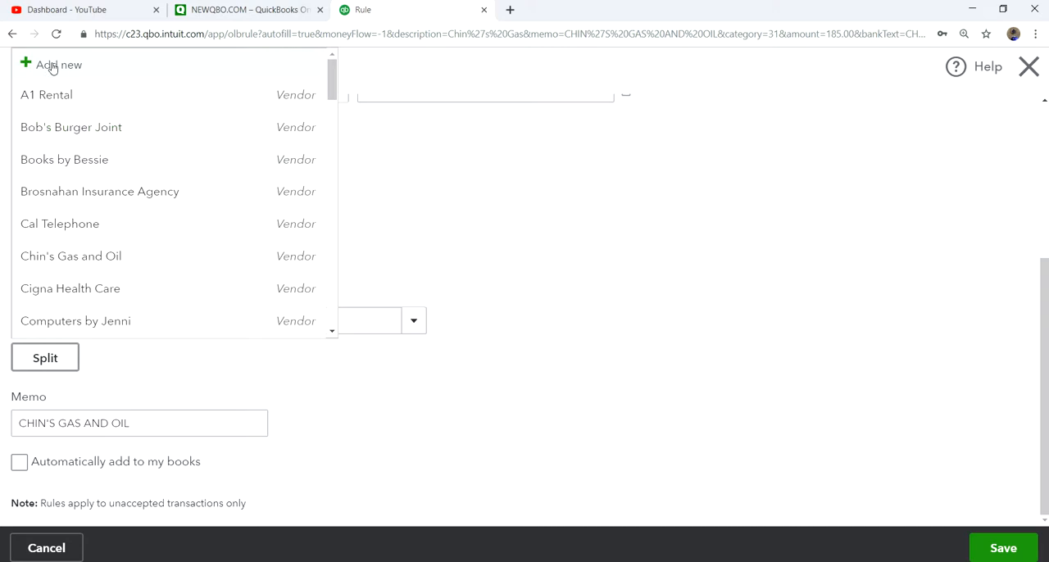
{"action": "left_click", "coordinate": [94, 260]}
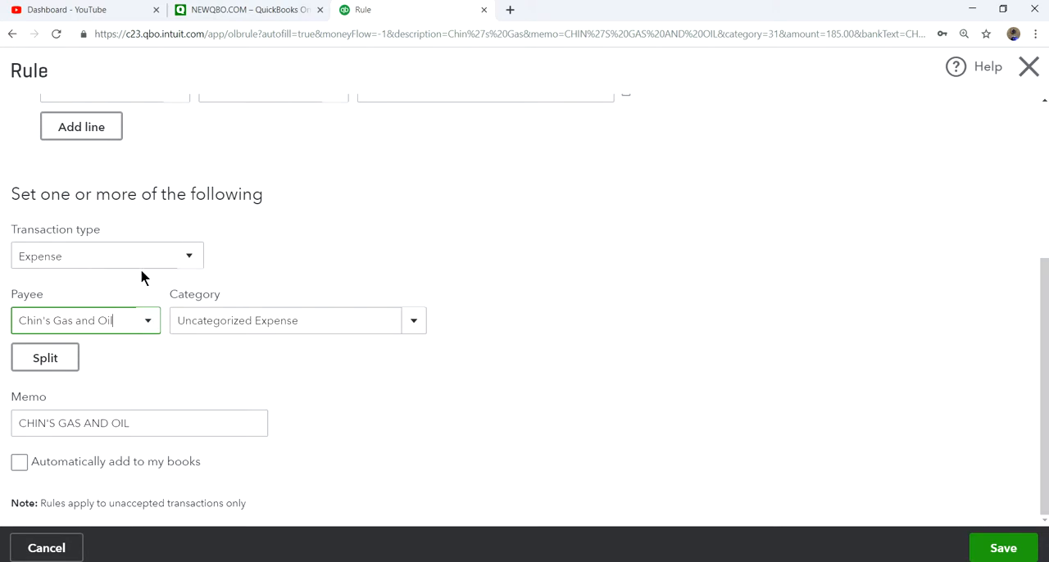
{"action": "left_click", "coordinate": [414, 323]}
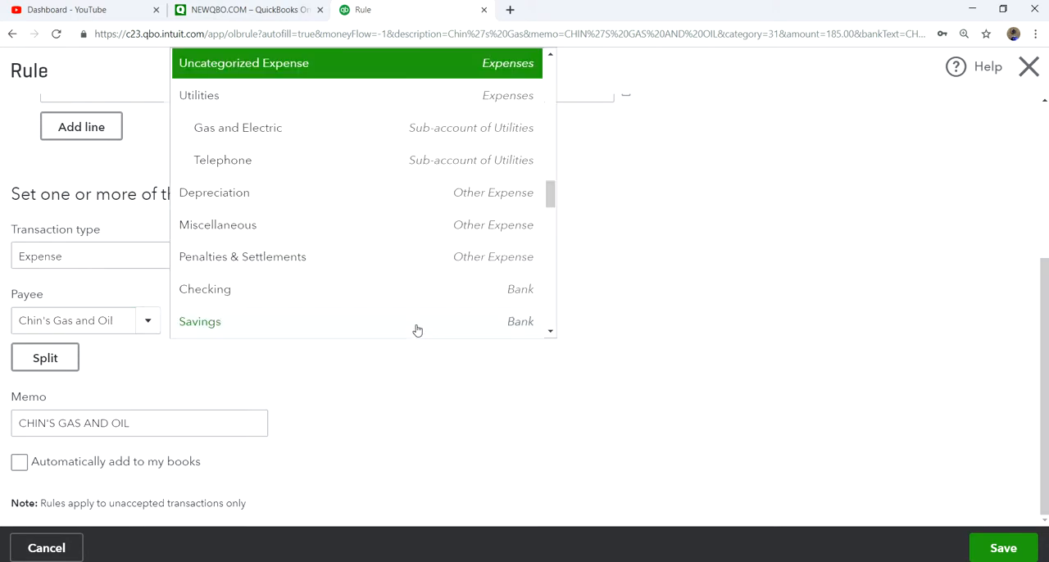
{"action": "left_click", "coordinate": [248, 135]}
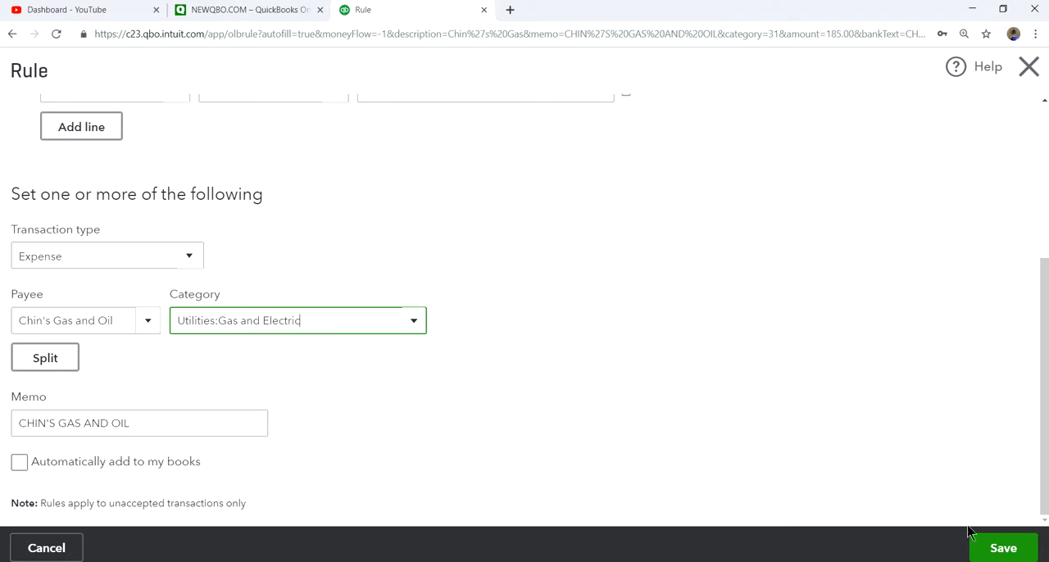
{"action": "left_click", "coordinate": [1000, 549]}
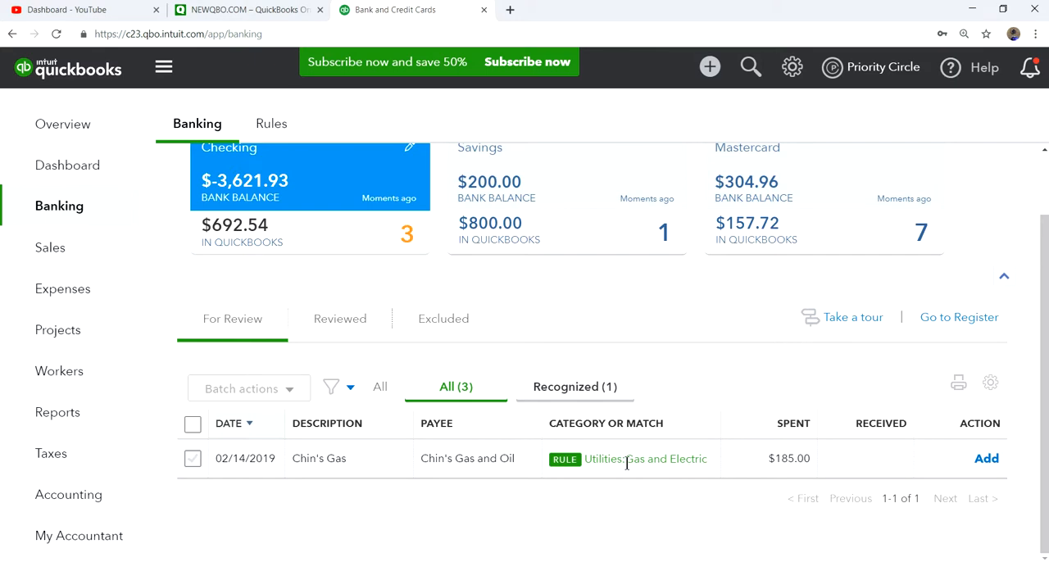
Check the payee, category and applied rule of the 02/14/2019 Chin's Gas transaction, and add it to the books.
{"action": "left_click", "coordinate": [389, 459]}
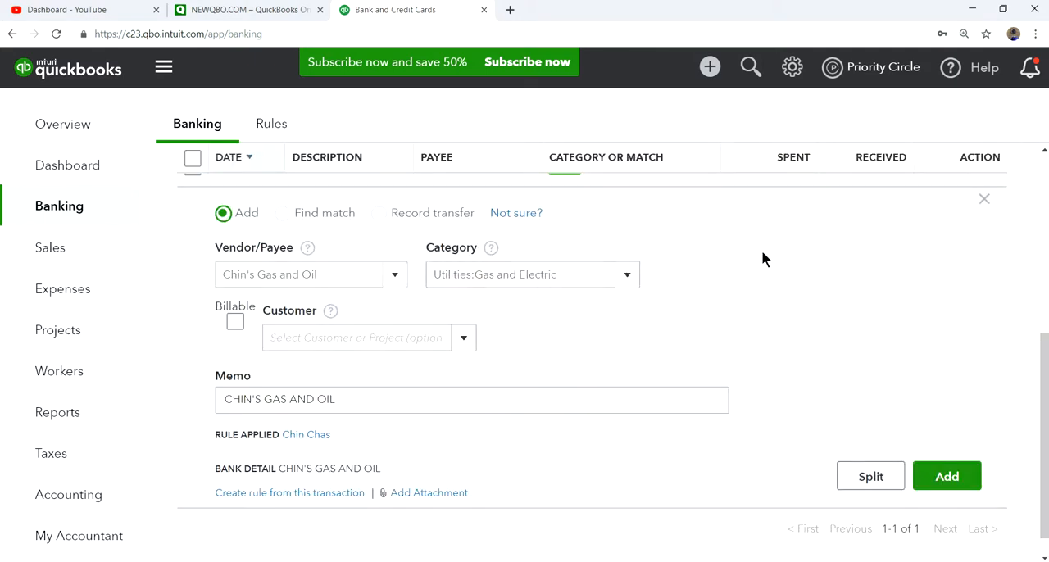
{"action": "left_click", "coordinate": [985, 199]}
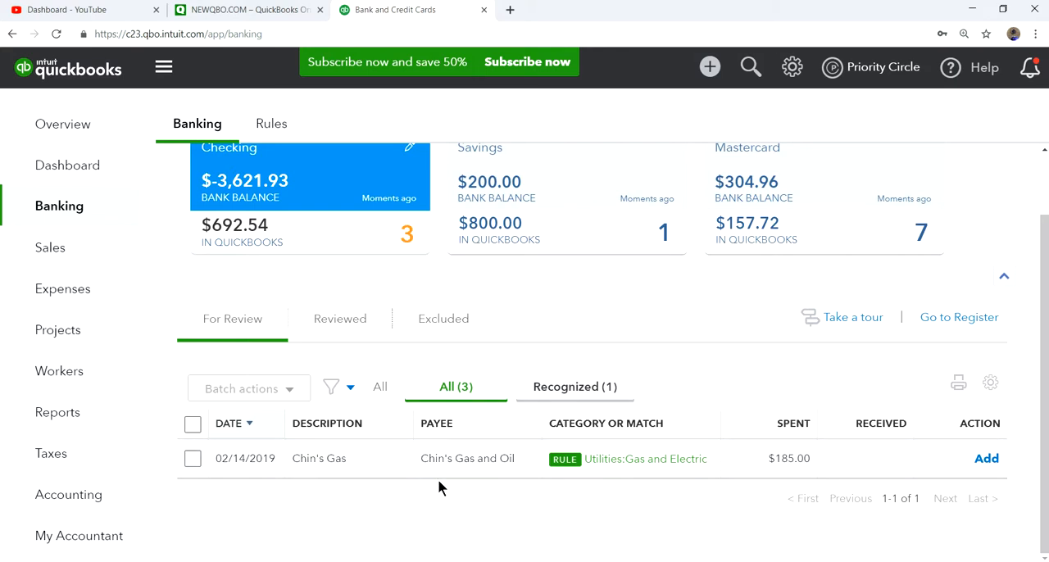
{"action": "left_click", "coordinate": [986, 459]}
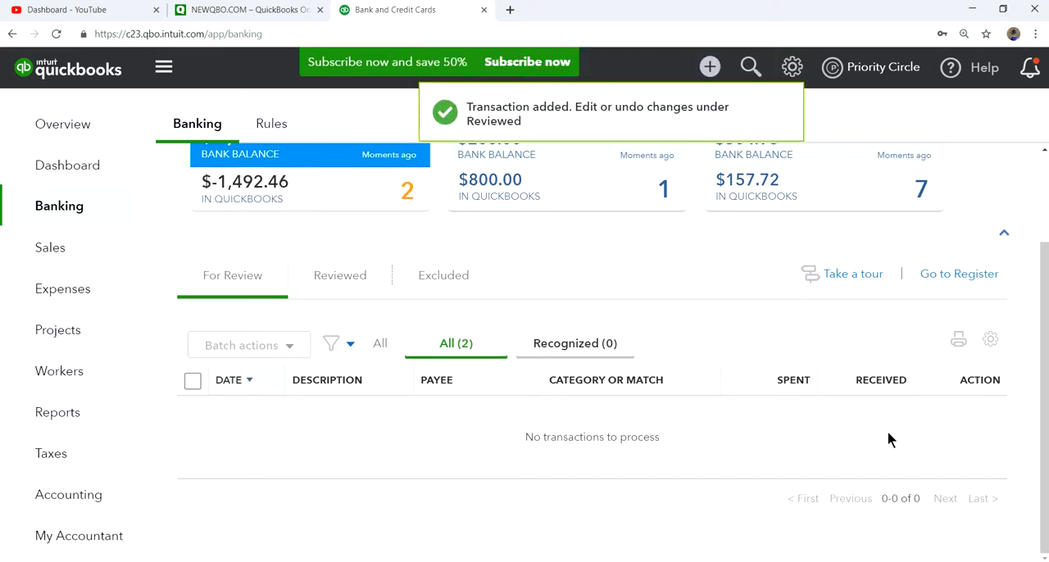
{"action": "scroll", "coordinate": [853, 434], "scroll_direction": "up", "scroll_amount": 2}
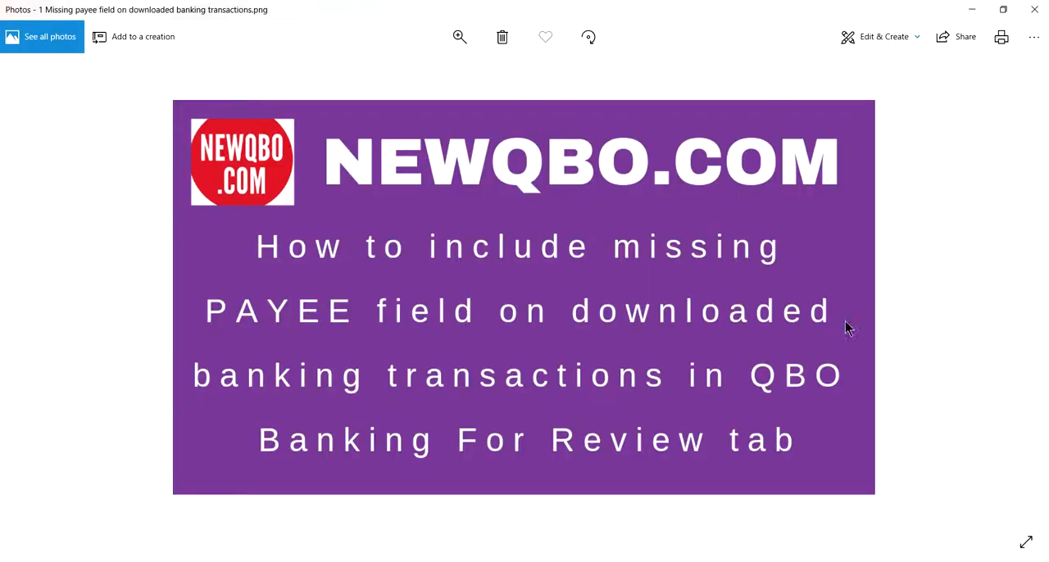
{"action": "left_click", "coordinate": [1015, 302]}
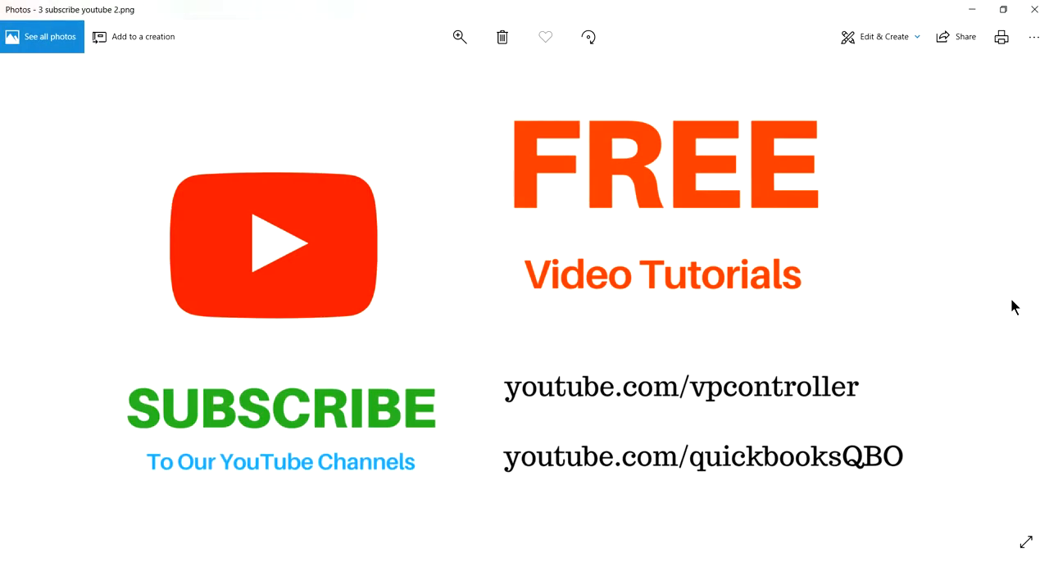